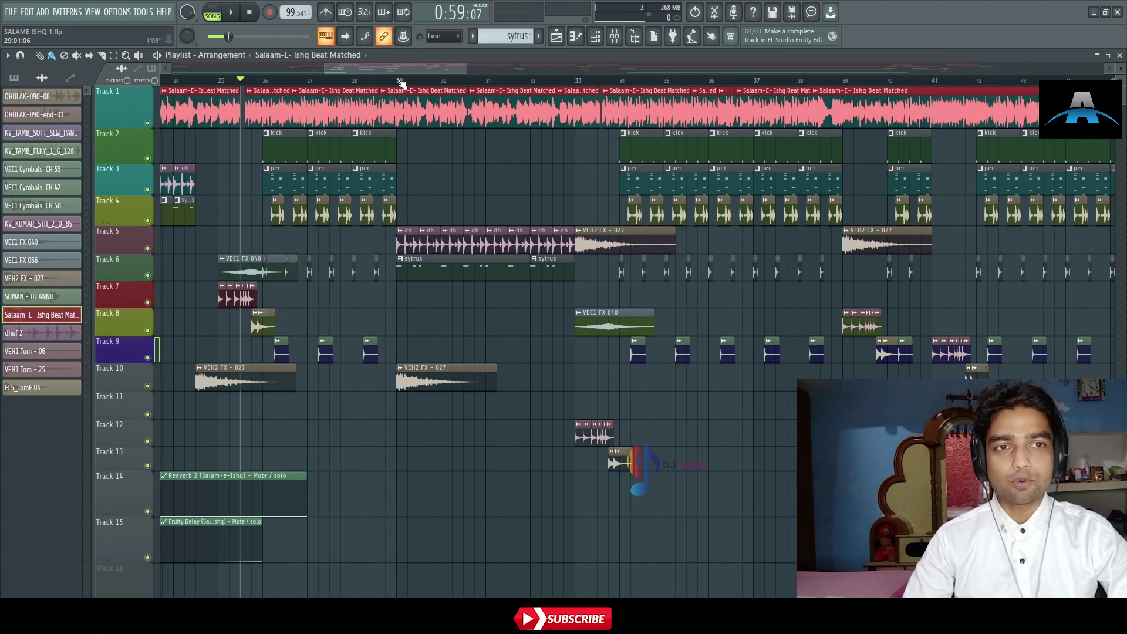
Open the mixer on the Salam-e-Ishq track and inspect its two Fruity parametric EQ 2 effects.
drag(401, 82, 206, 73)
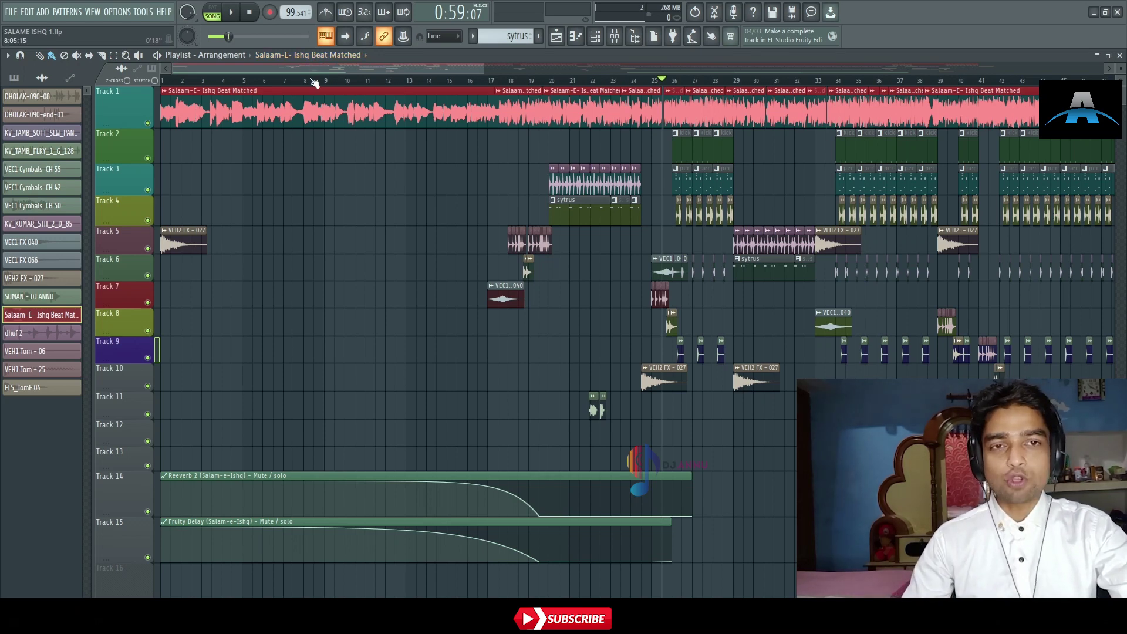
scroll(314, 82, down, 2)
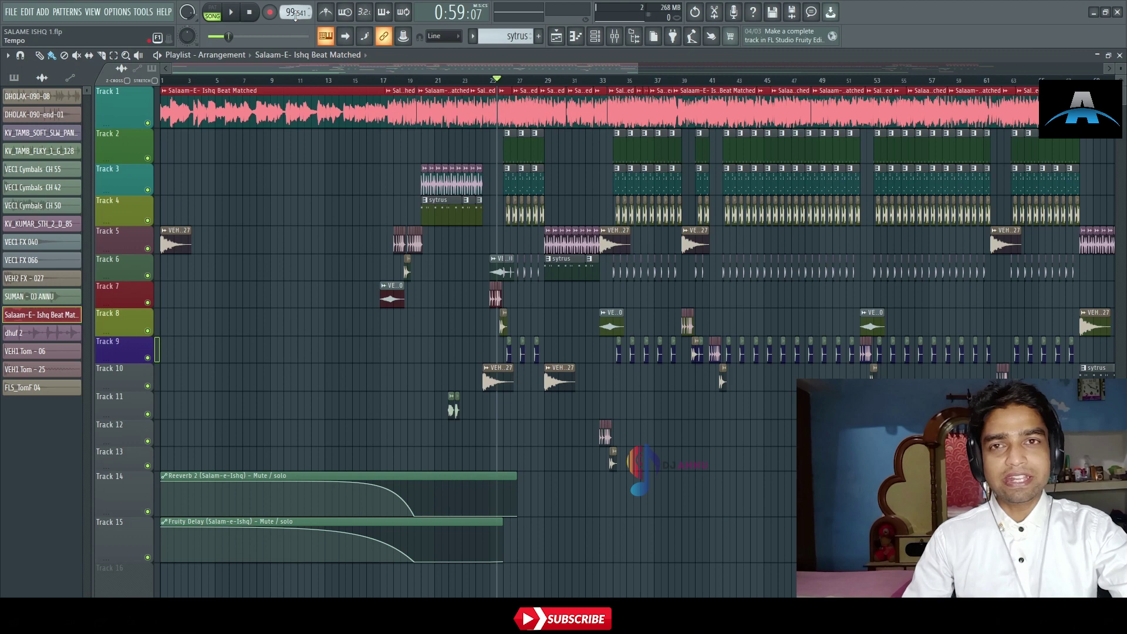
key(F9)
drag(519, 220, 587, 315)
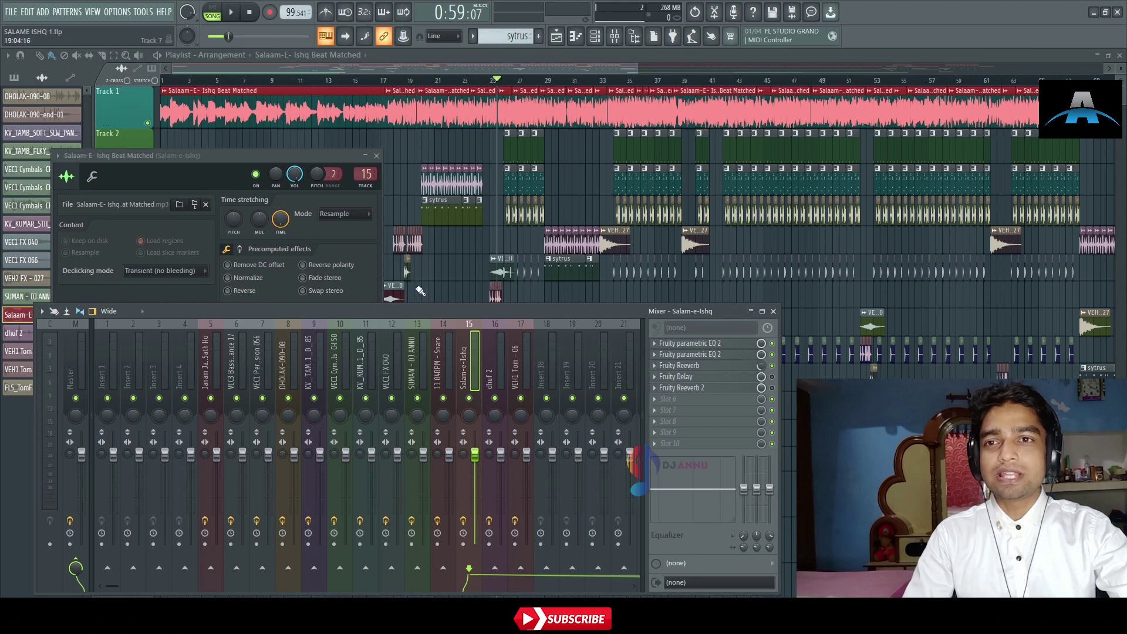
drag(422, 309, 122, 125)
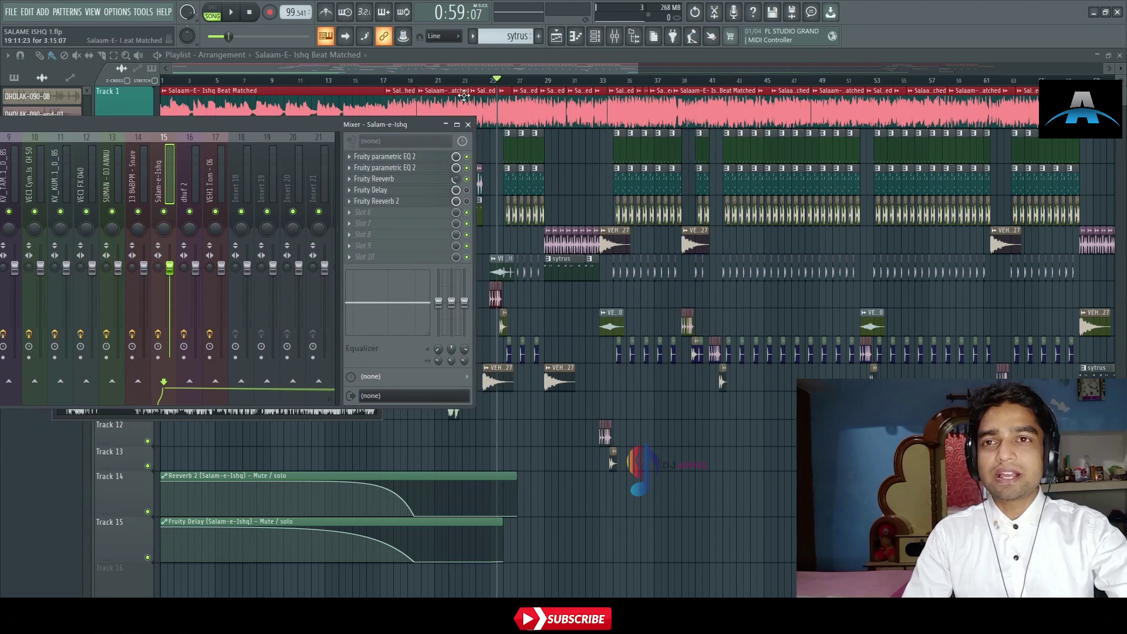
click(423, 158)
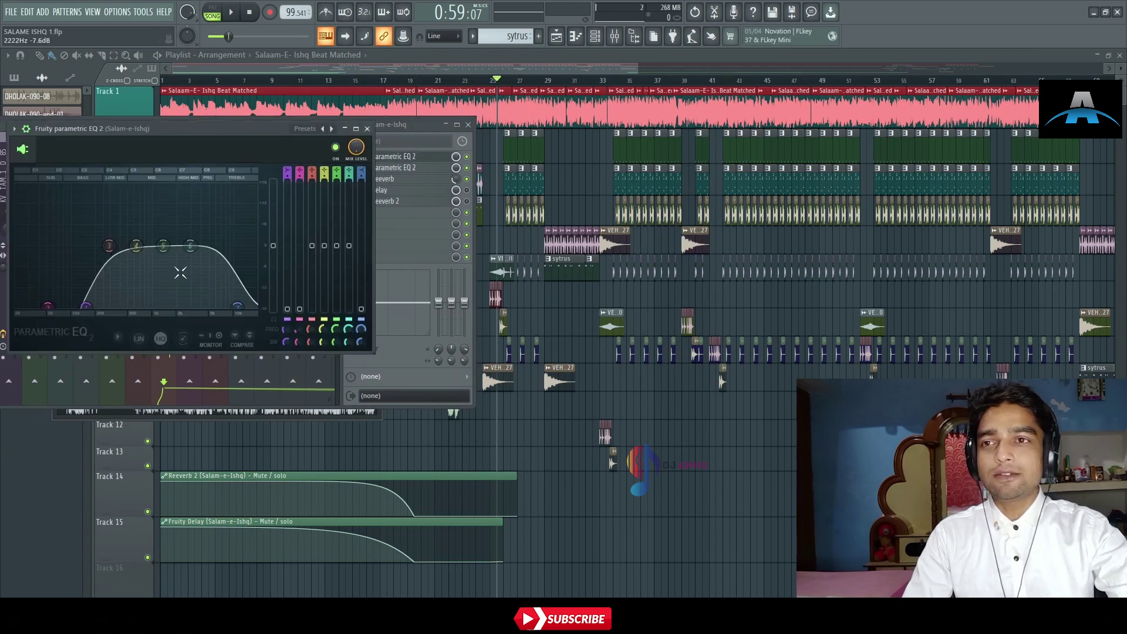
click(387, 168)
click(386, 168)
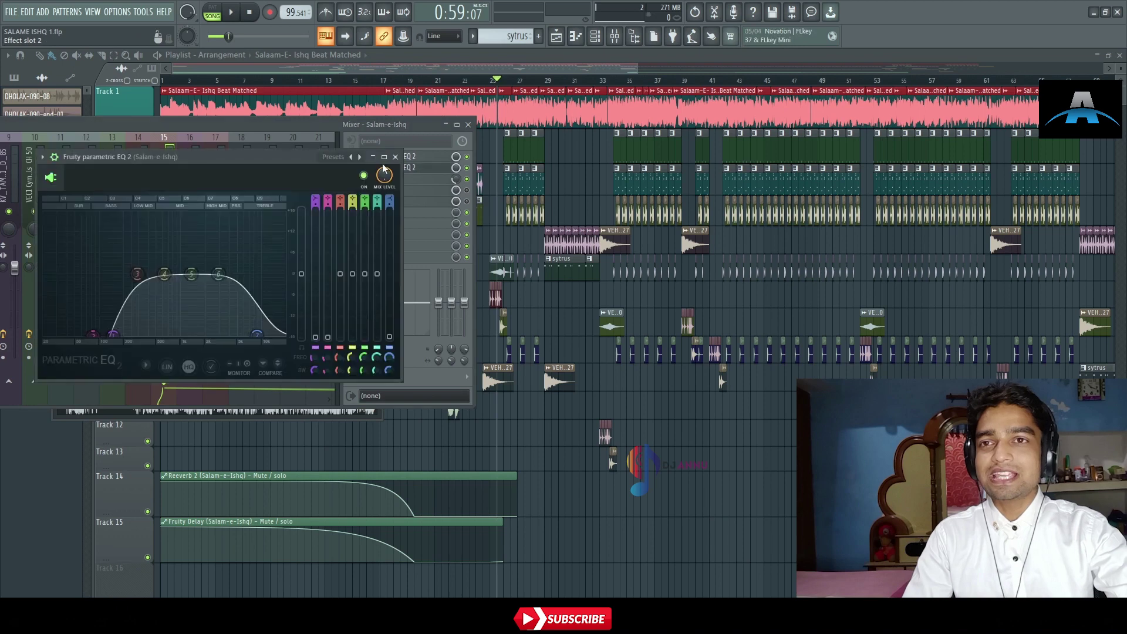
click(398, 167)
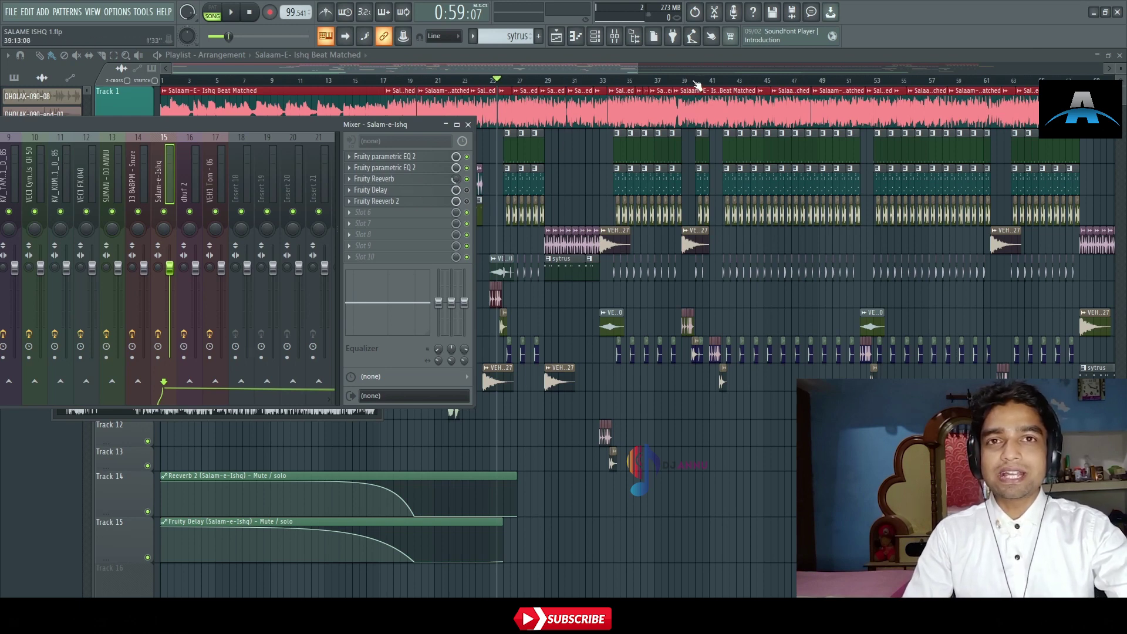
Move the playhead to about bar 44, close the mixer and maximize the playlist.
drag(701, 85, 759, 85)
double_click(783, 59)
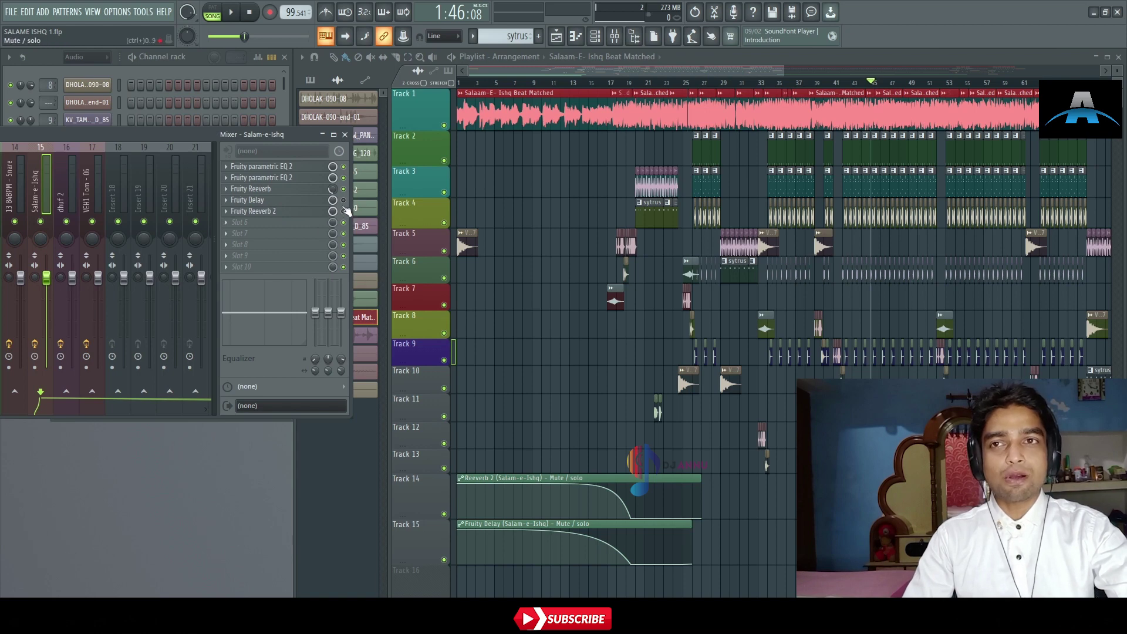
click(344, 134)
double_click(763, 57)
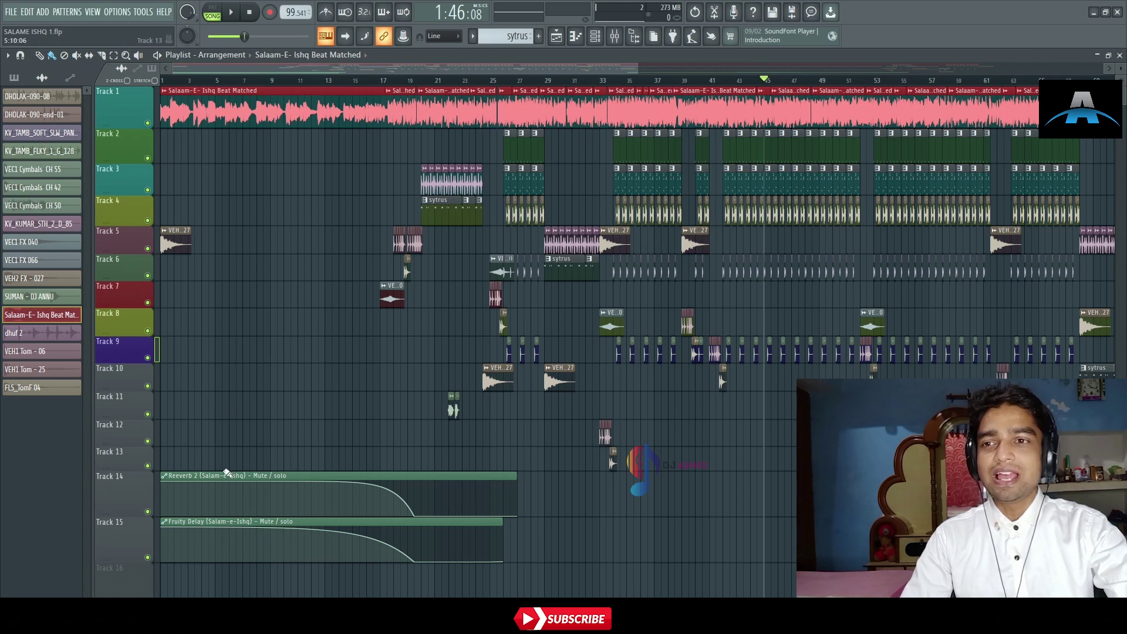
Select the Reeverb 2 and Fruity Delay mute automation clips on Tracks 14 and 15 and examine their curves.
drag(236, 452, 360, 538)
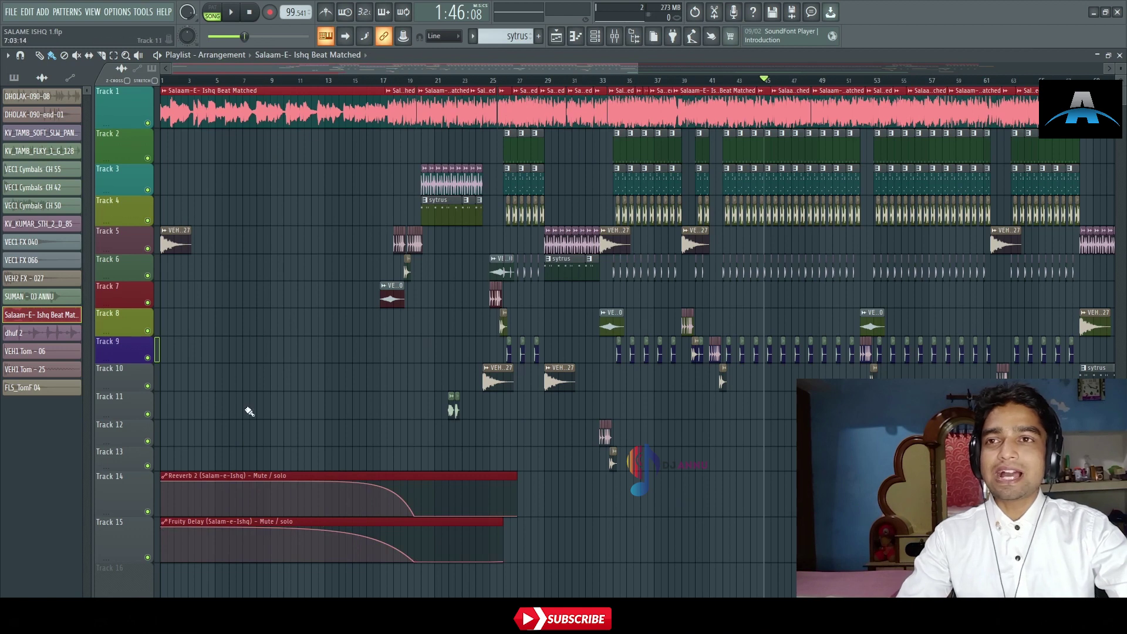
drag(259, 589, 338, 88)
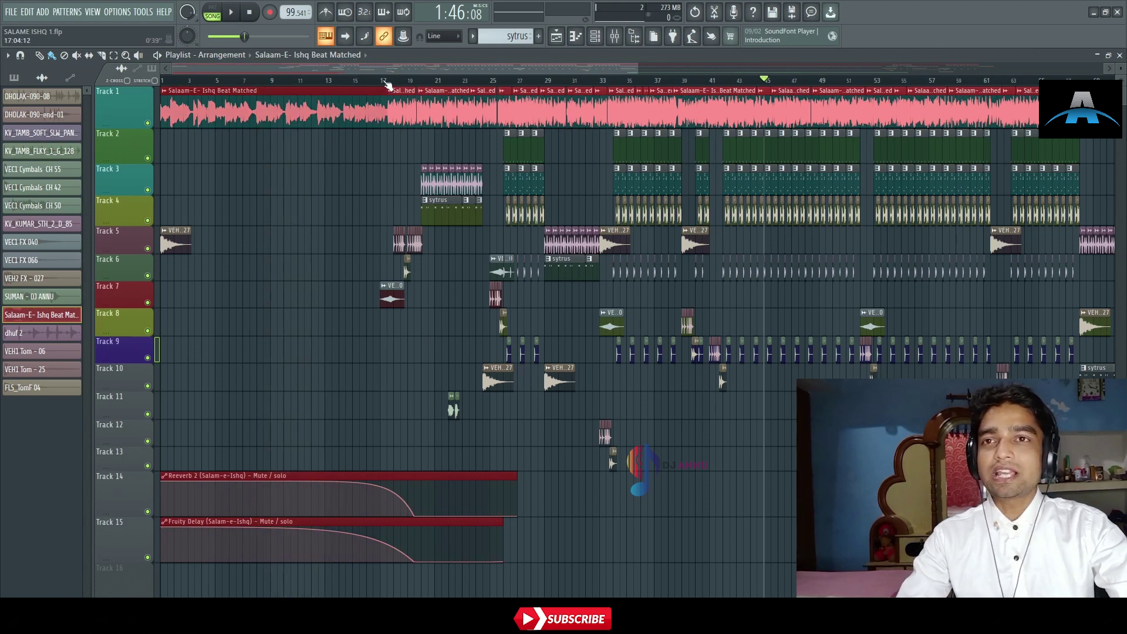
scroll(392, 82, up, 4)
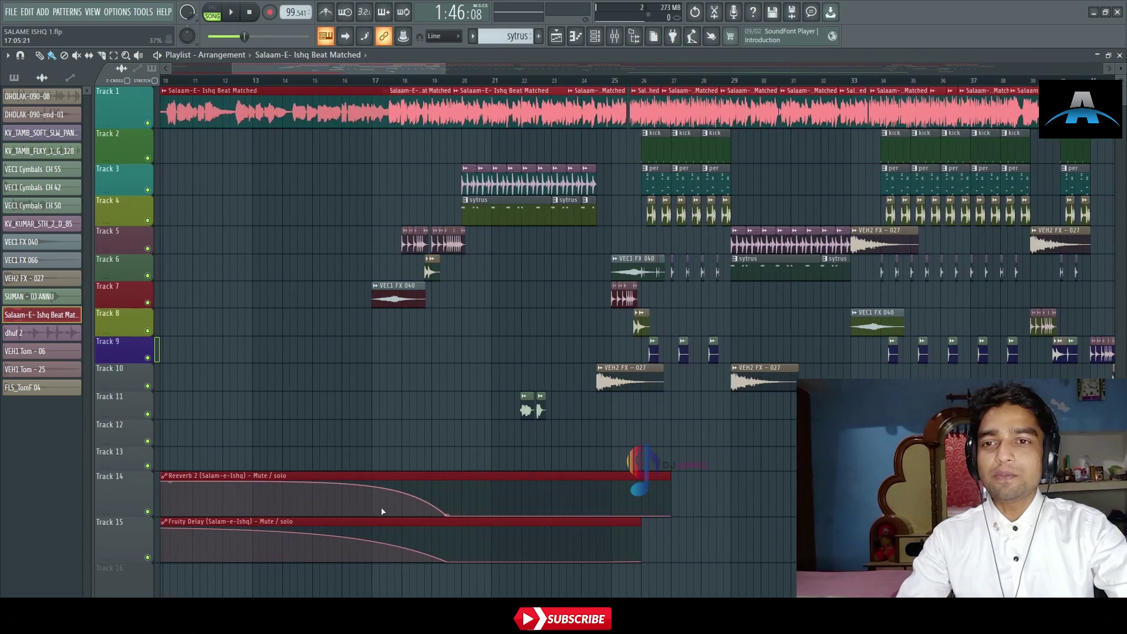
ctrl+click(380, 152)
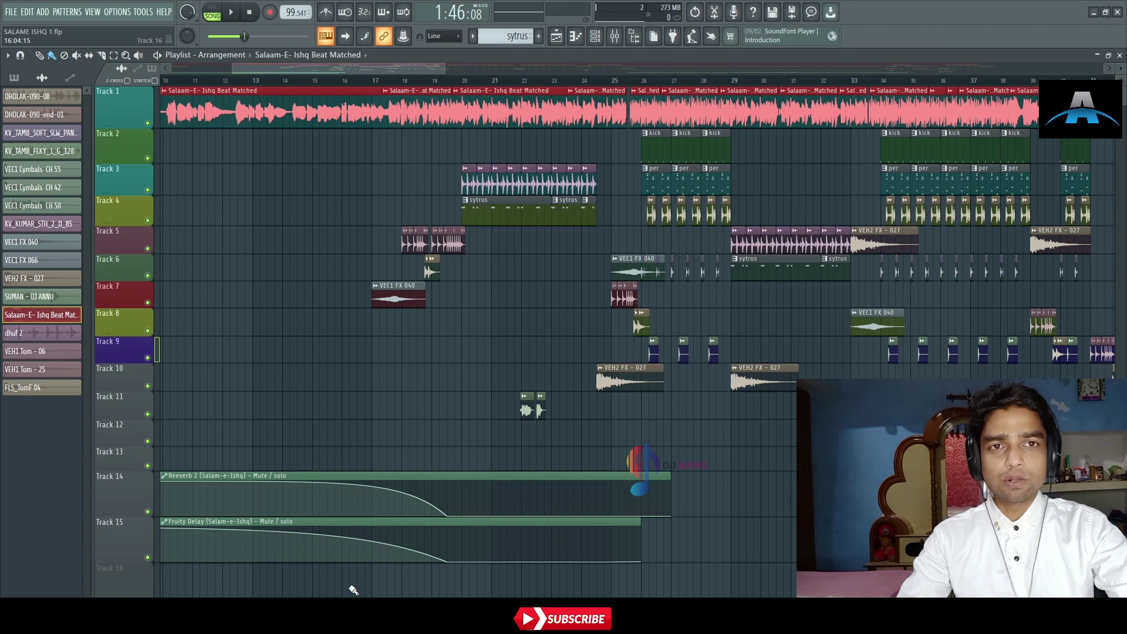
drag(356, 589, 288, 88)
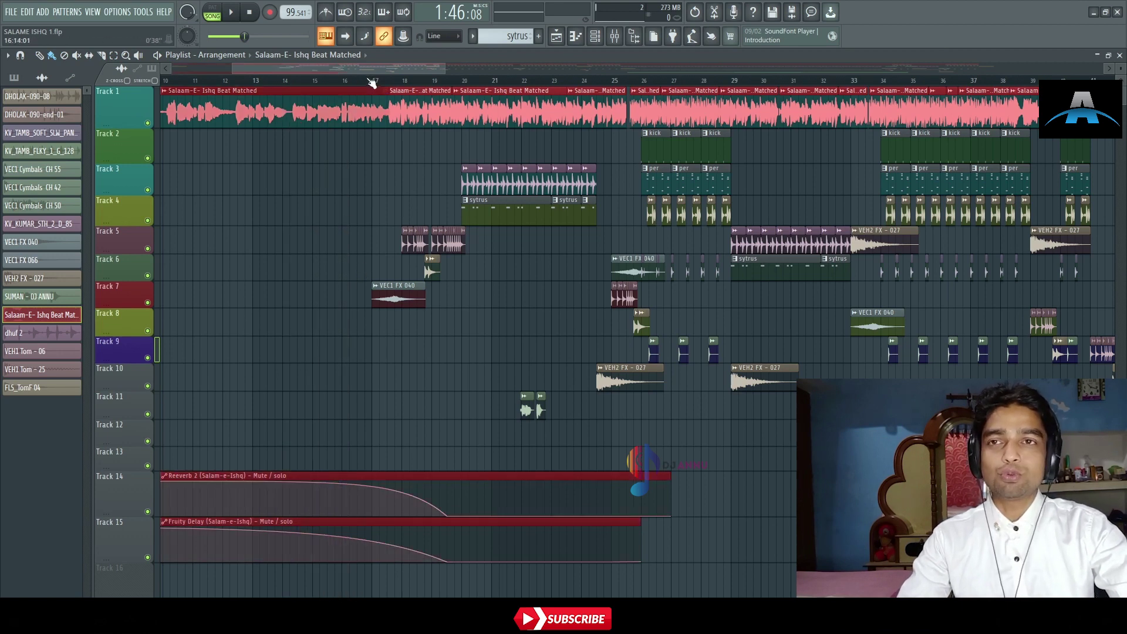
scroll(372, 84, down, 6)
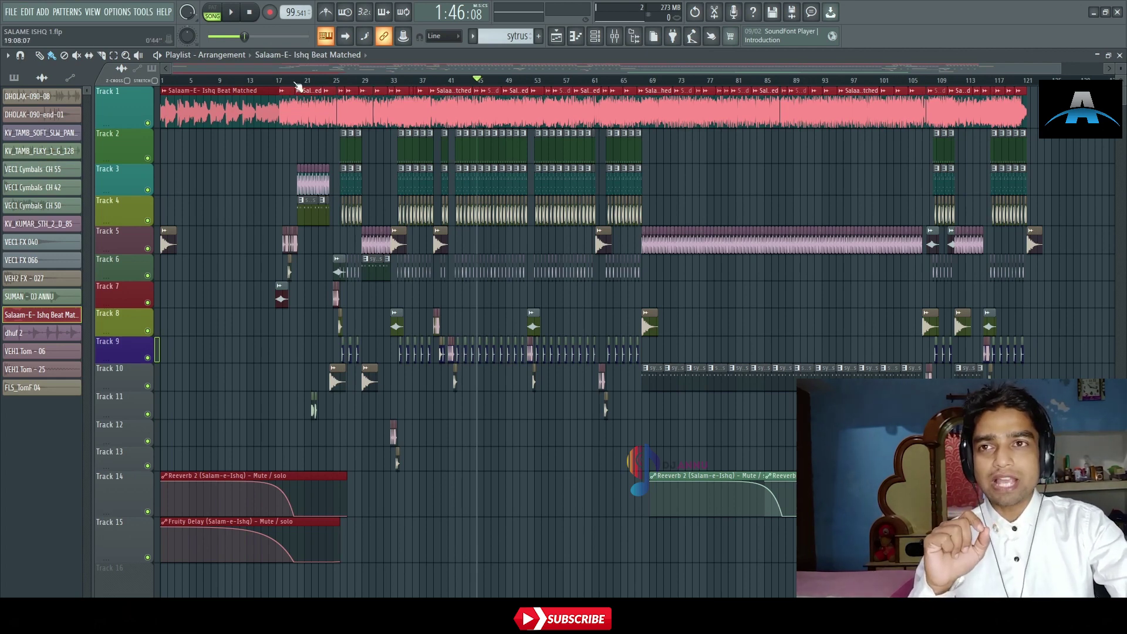
Place the playhead just before bar 26, mute the song on Track 1 and play the beat section without it.
scroll(344, 87, up, 5)
scroll(344, 87, up, 3)
click(334, 81)
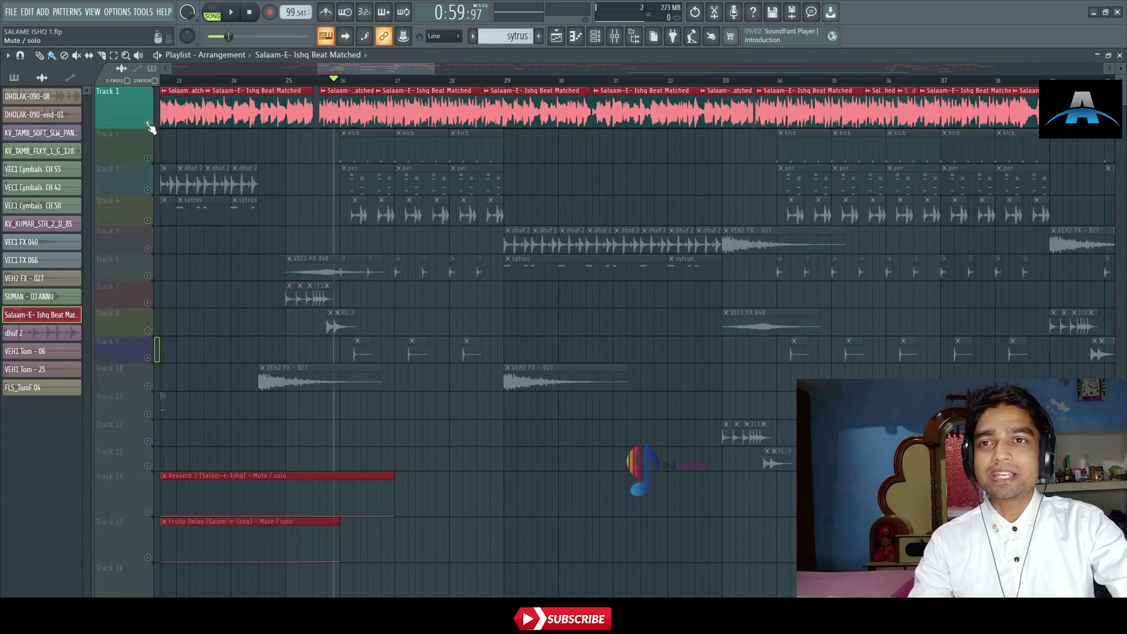
click(148, 123)
key(space)
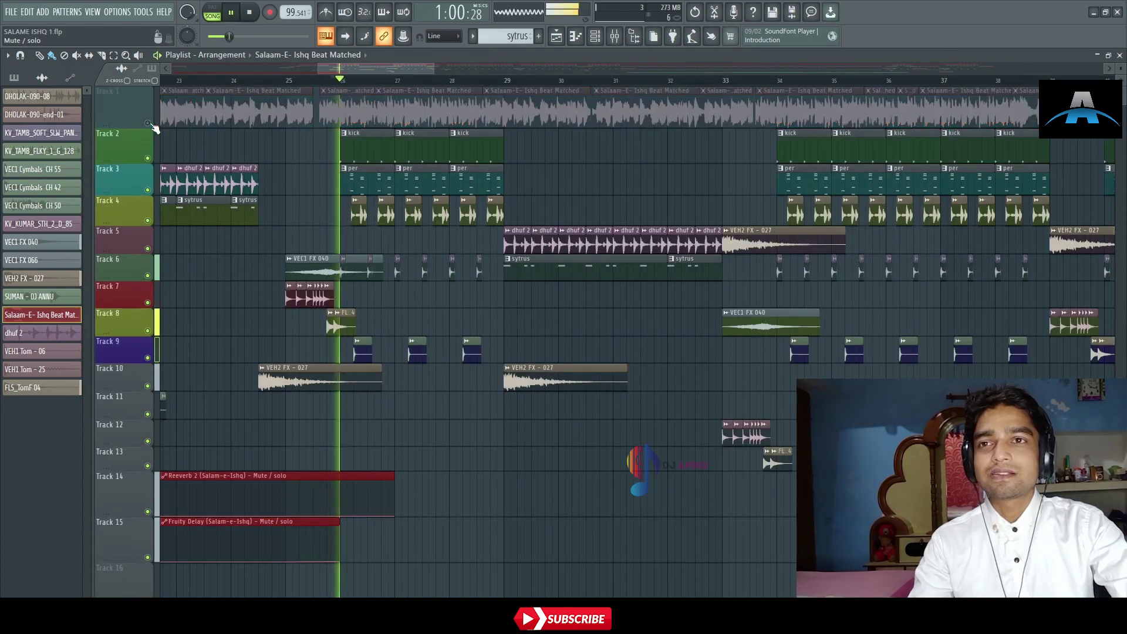
scroll(361, 82, up, 3)
scroll(372, 82, down, 4)
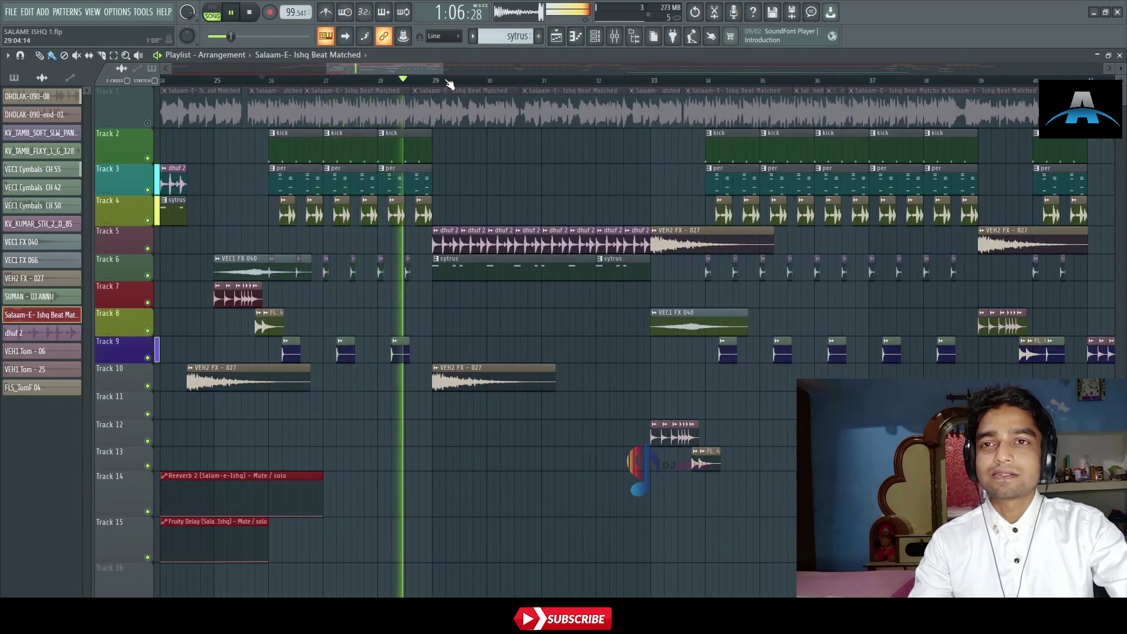
key(space)
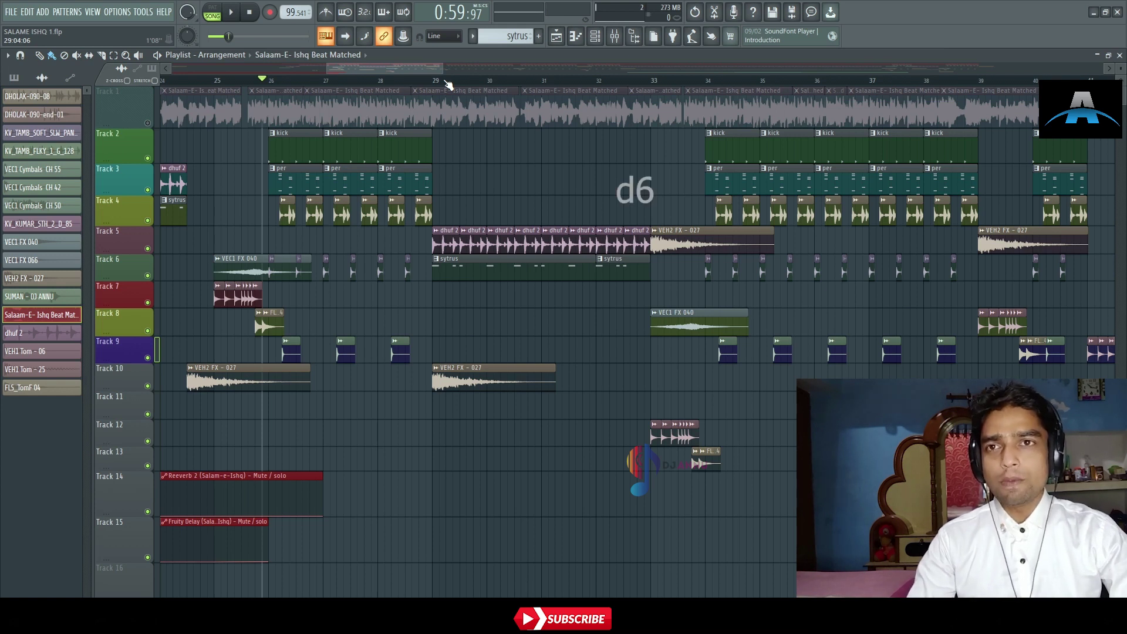
Select the kick, per and dholak clips on Tracks 2 to 4 between bars 26 and 29.
drag(455, 151, 317, 213)
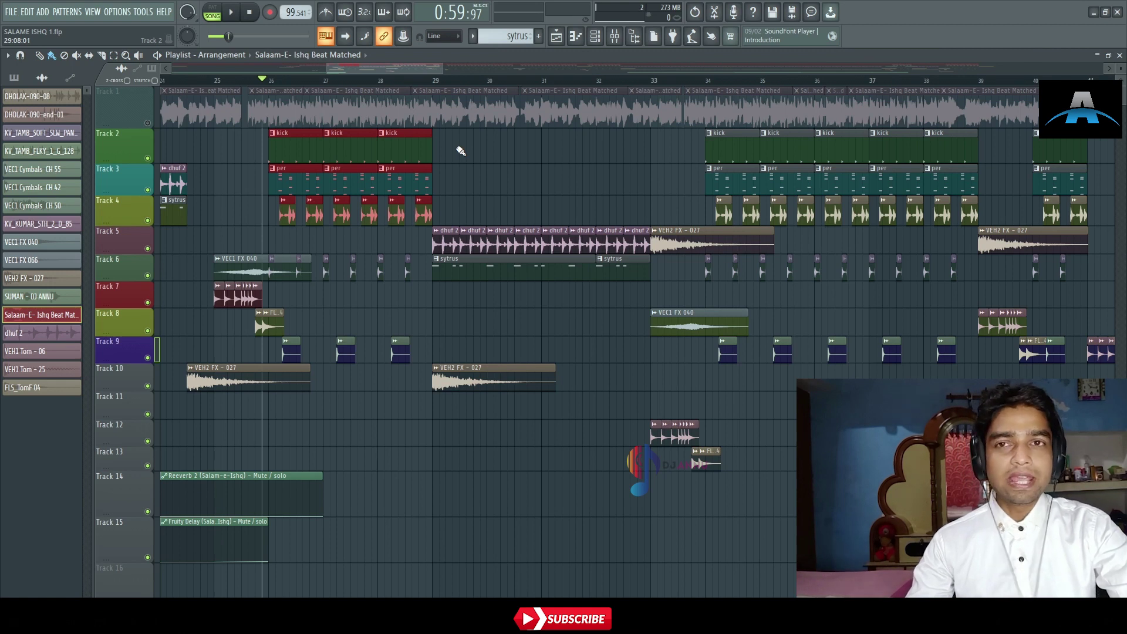
drag(260, 129, 424, 206)
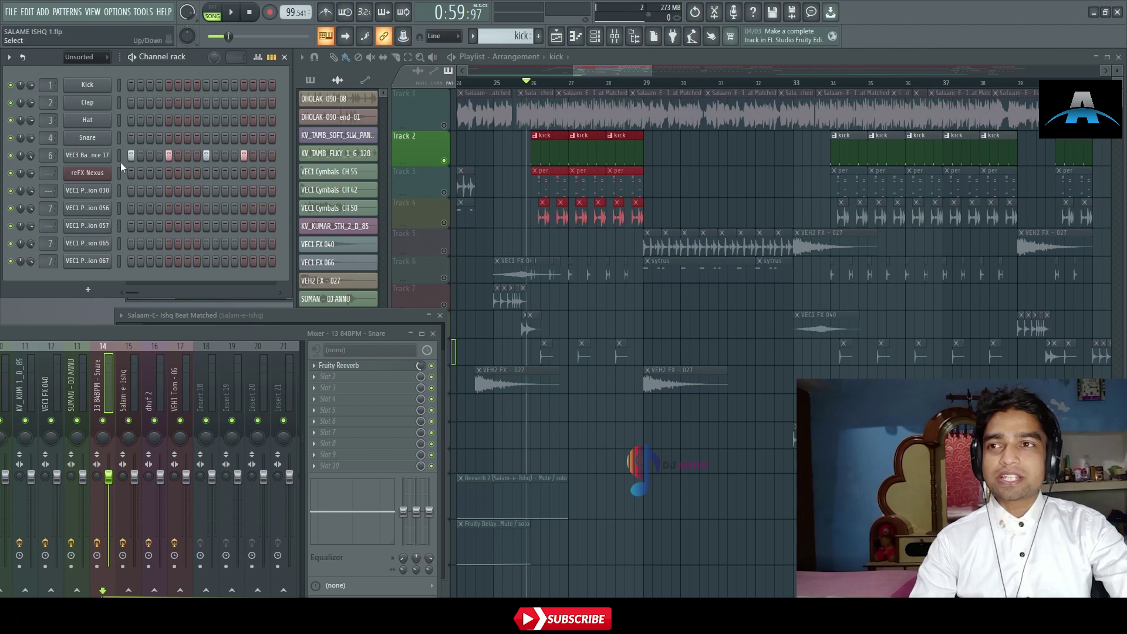
Inspect the Fruity parametric EQ 2 on the VEC3 Bassdrums Trance 17 mixer track, close the open windows and maximize the playlist.
click(85, 156)
click(86, 156)
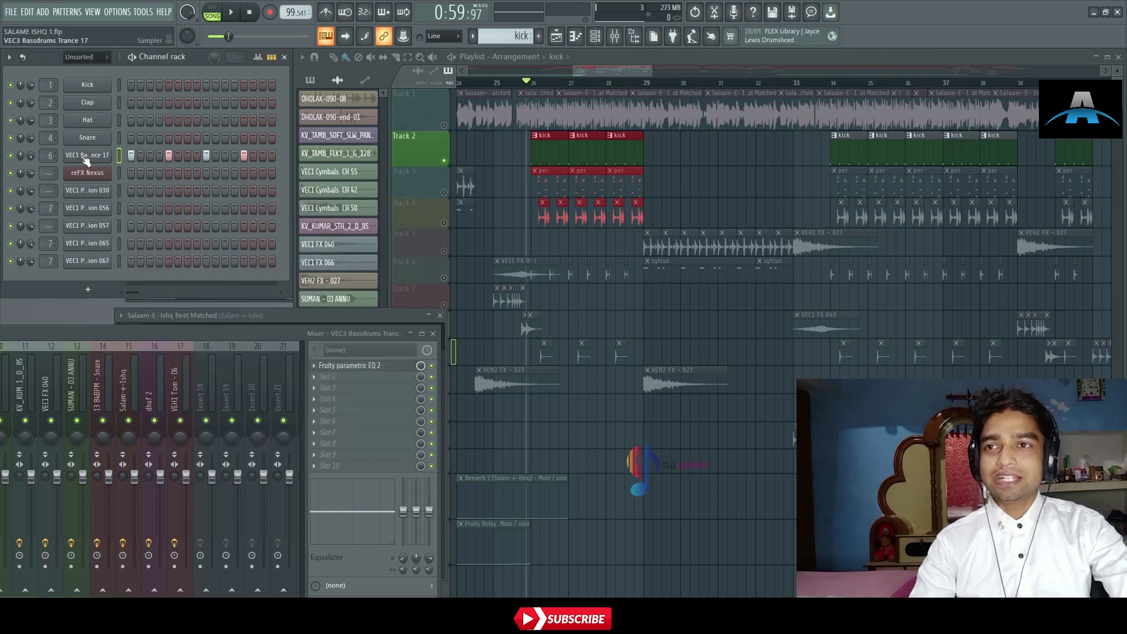
drag(181, 333, 324, 242)
drag(227, 243, 73, 83)
click(335, 113)
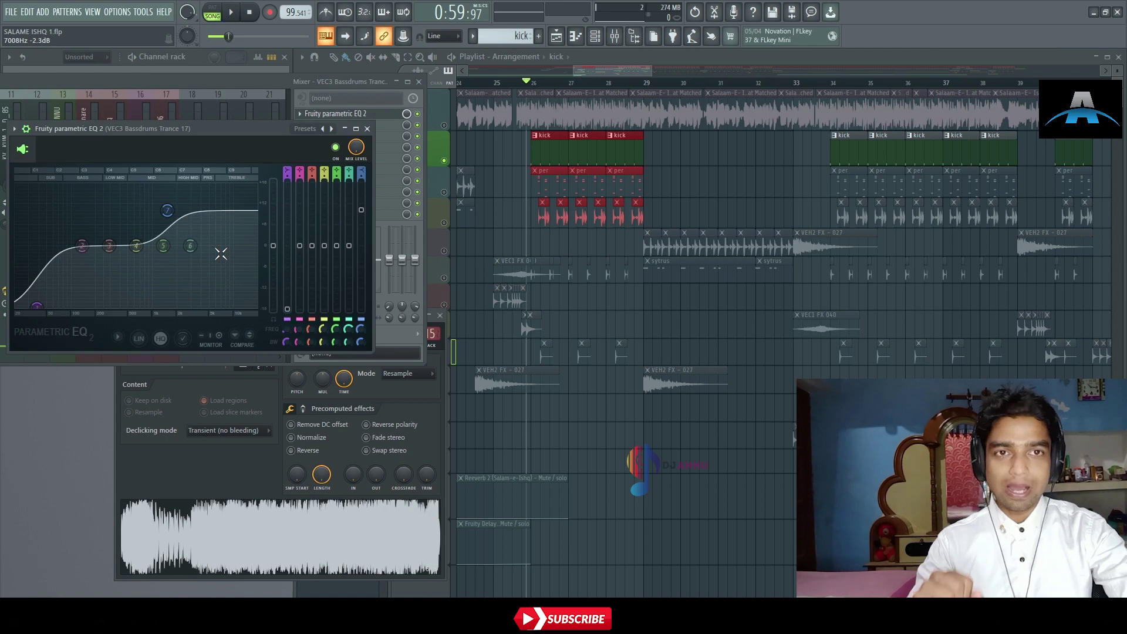
click(366, 129)
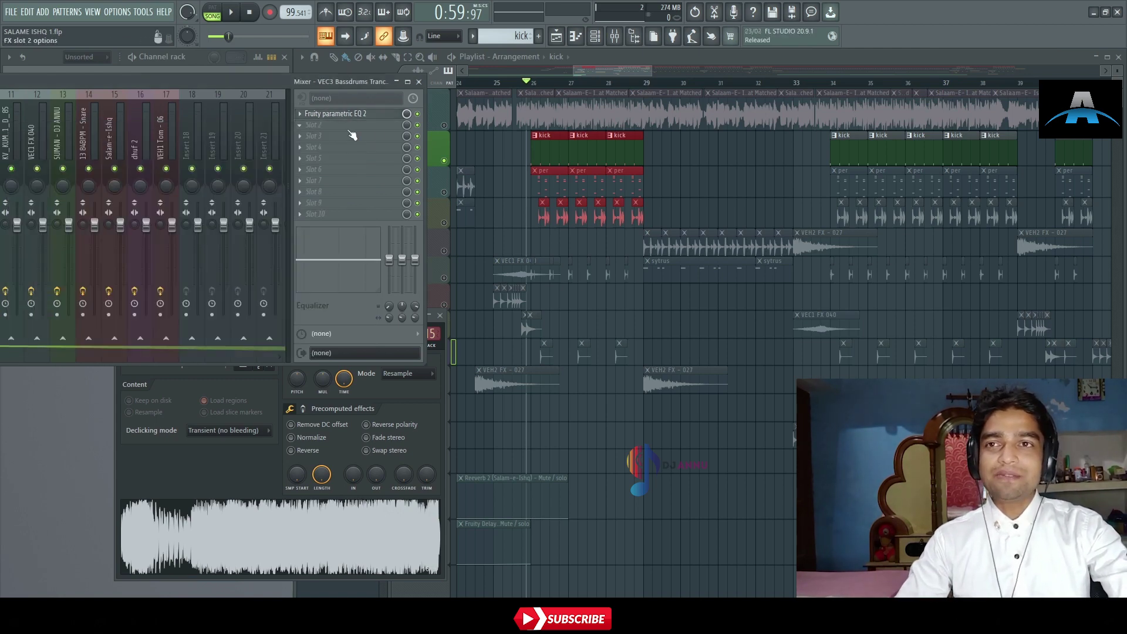
click(419, 82)
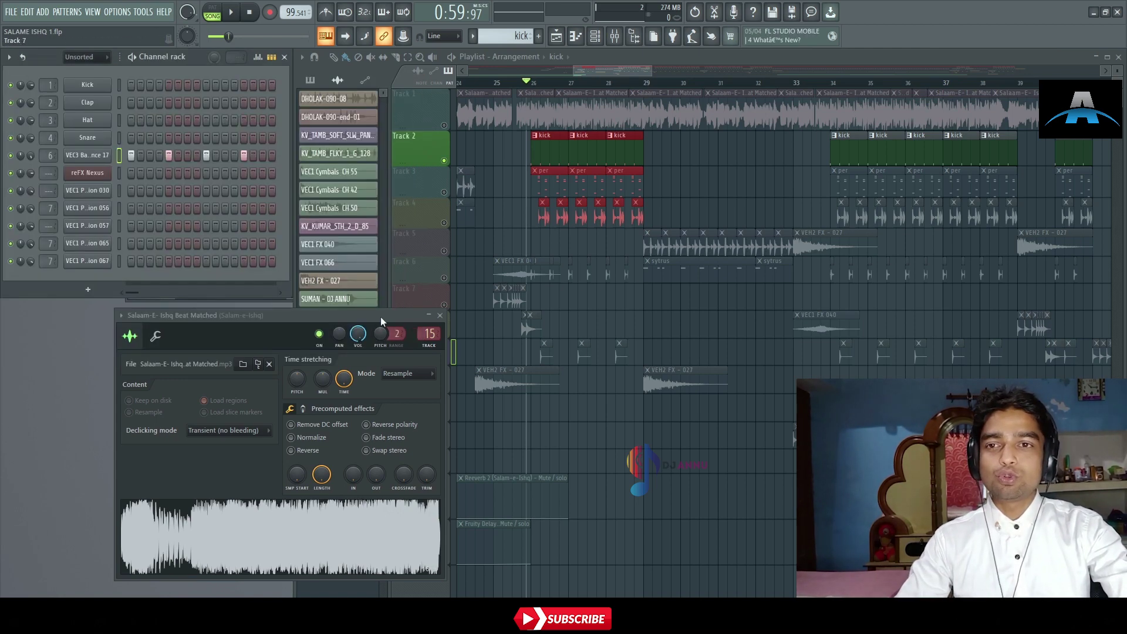
click(440, 315)
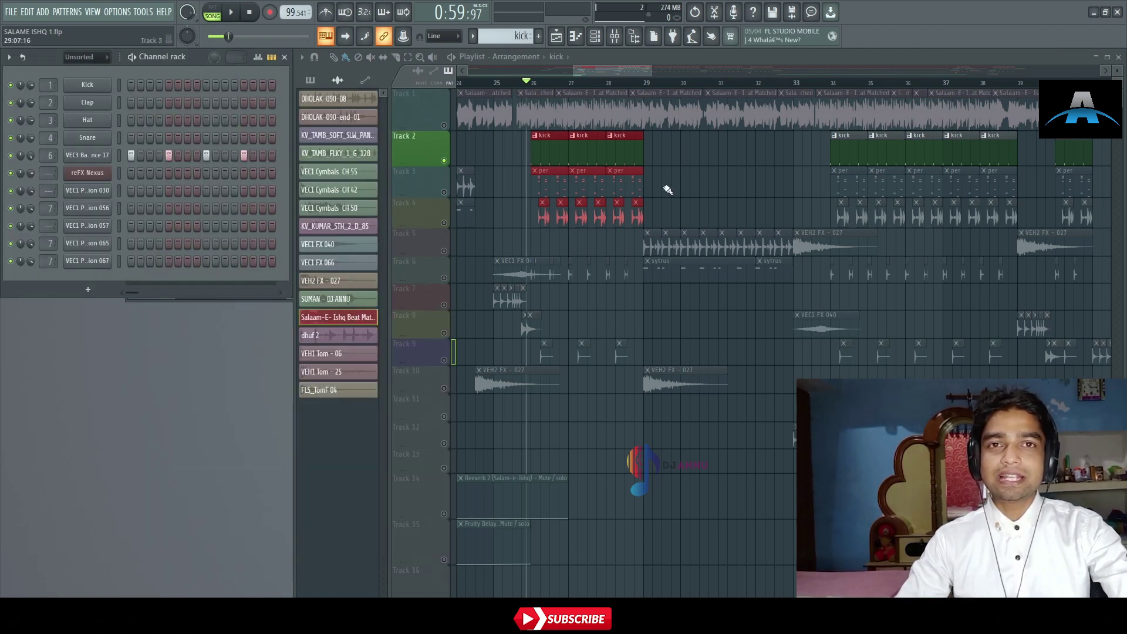
double_click(798, 58)
Solo Track 3 and view the per pattern's VEC1 Percussion 030 notes in the piano roll.
scroll(279, 87, up, 2)
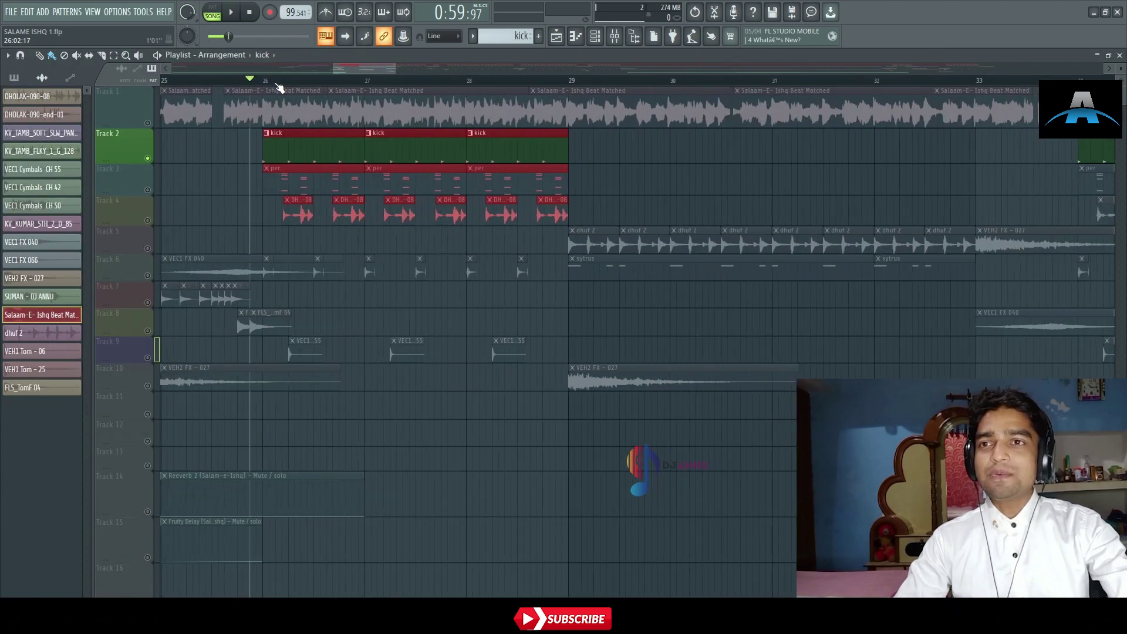
right_click(148, 190)
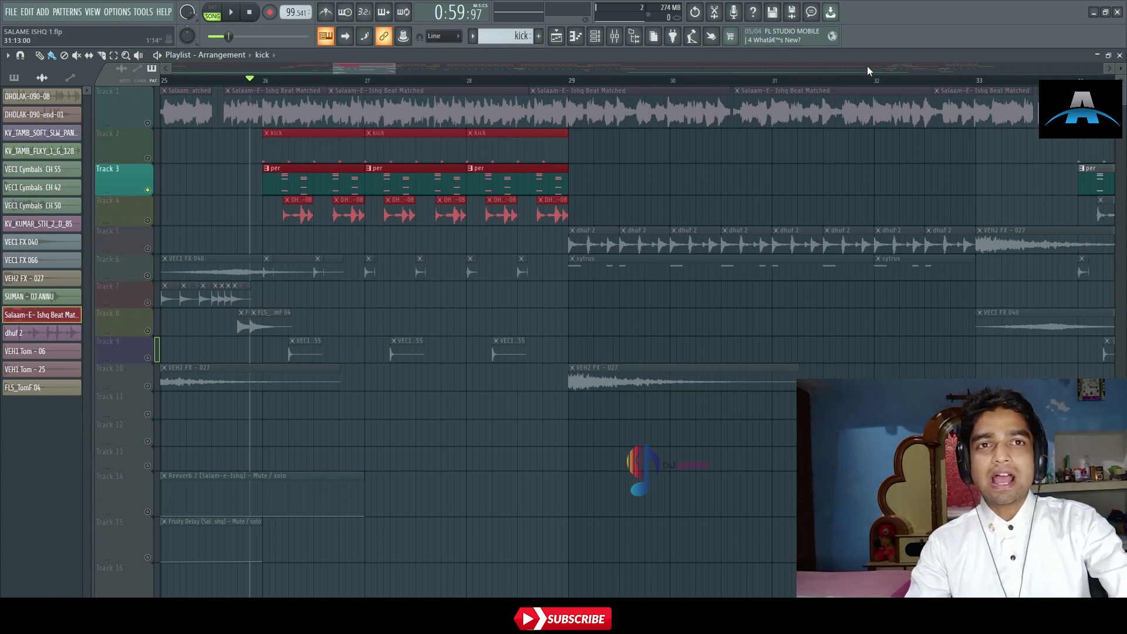
key(F6)
click(310, 80)
click(338, 116)
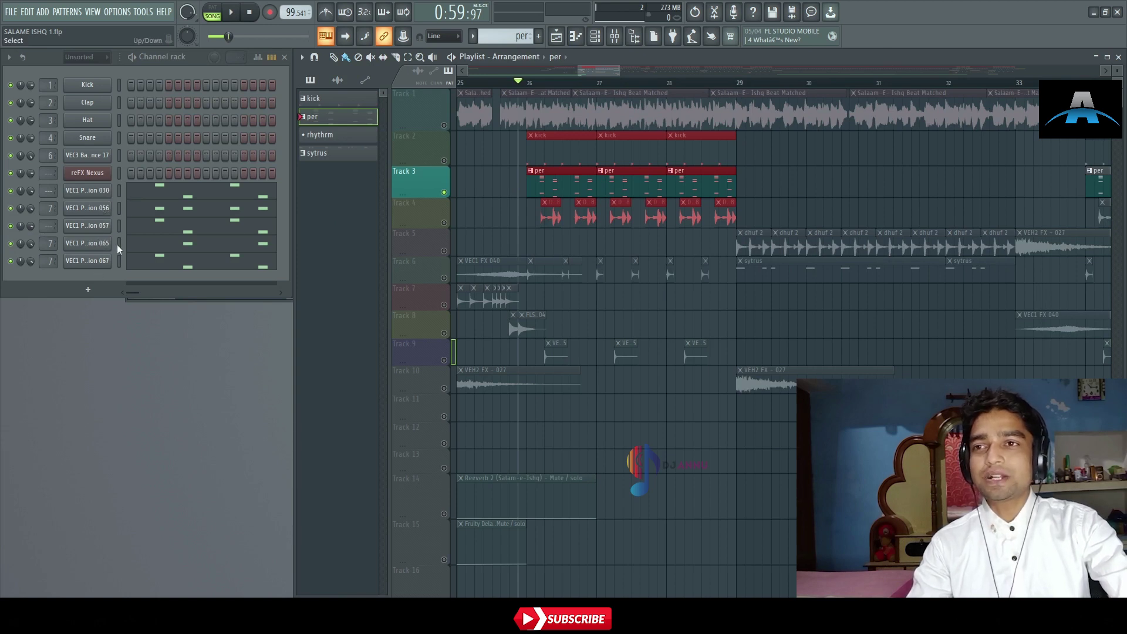
click(199, 190)
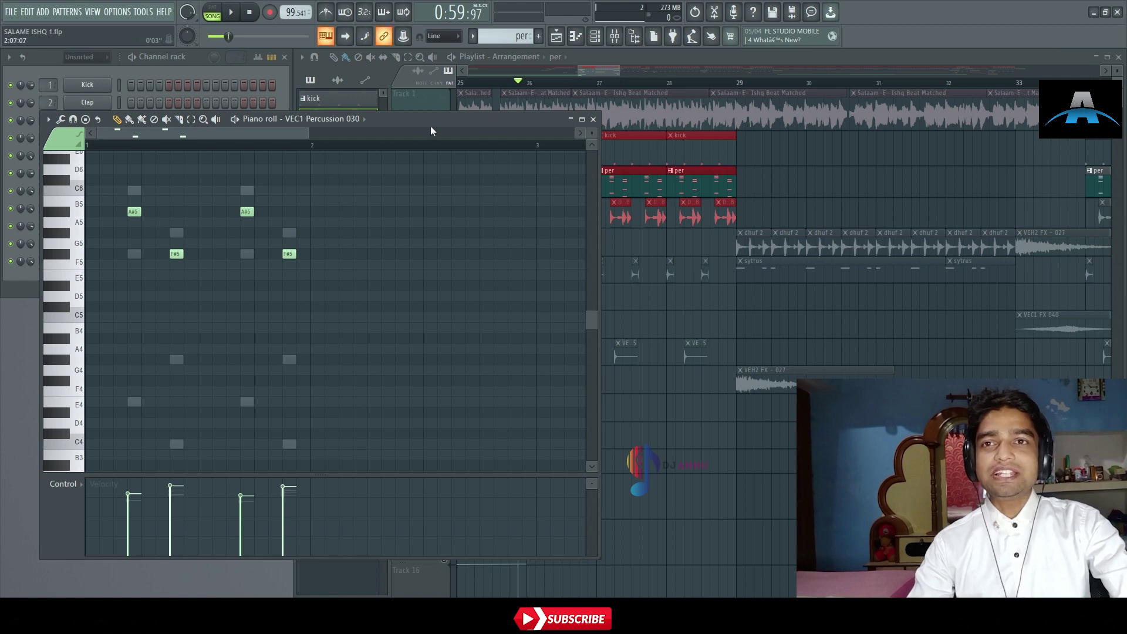
drag(430, 129, 299, 139)
click(460, 127)
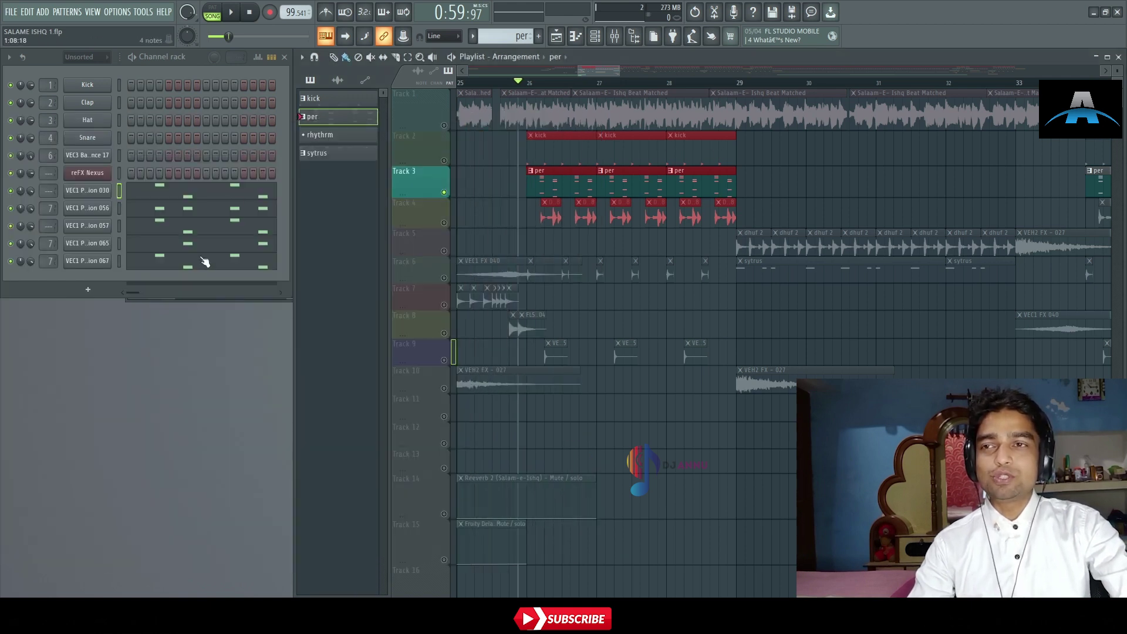
View the VEC1 Percussion 056 sampler settings and return to the full playlist.
click(102, 190)
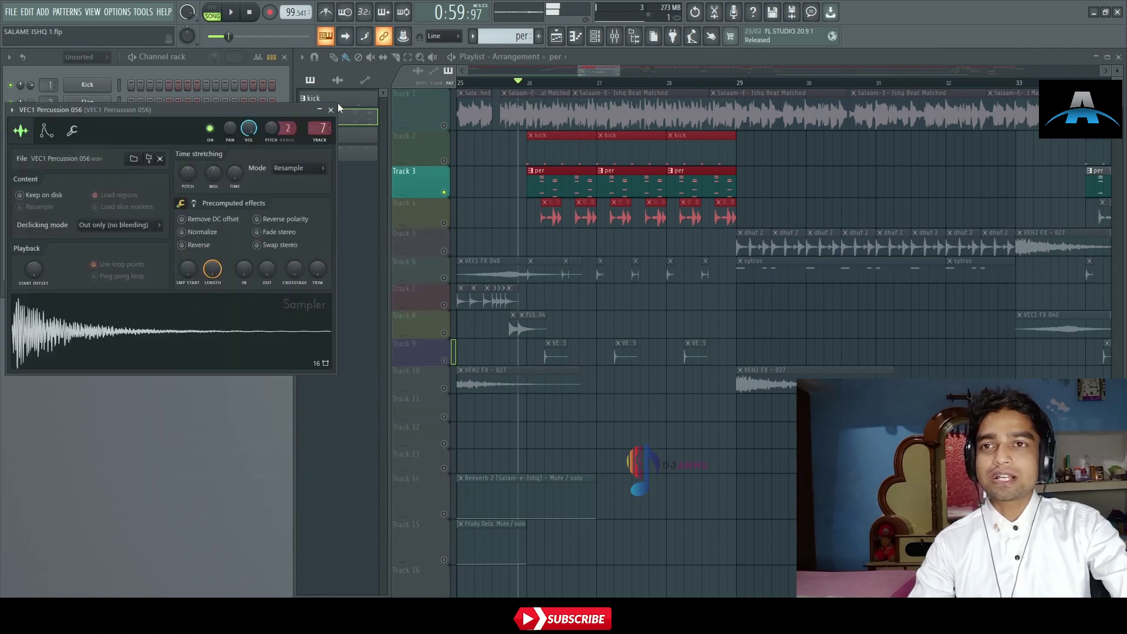
key(Escape)
key(F6)
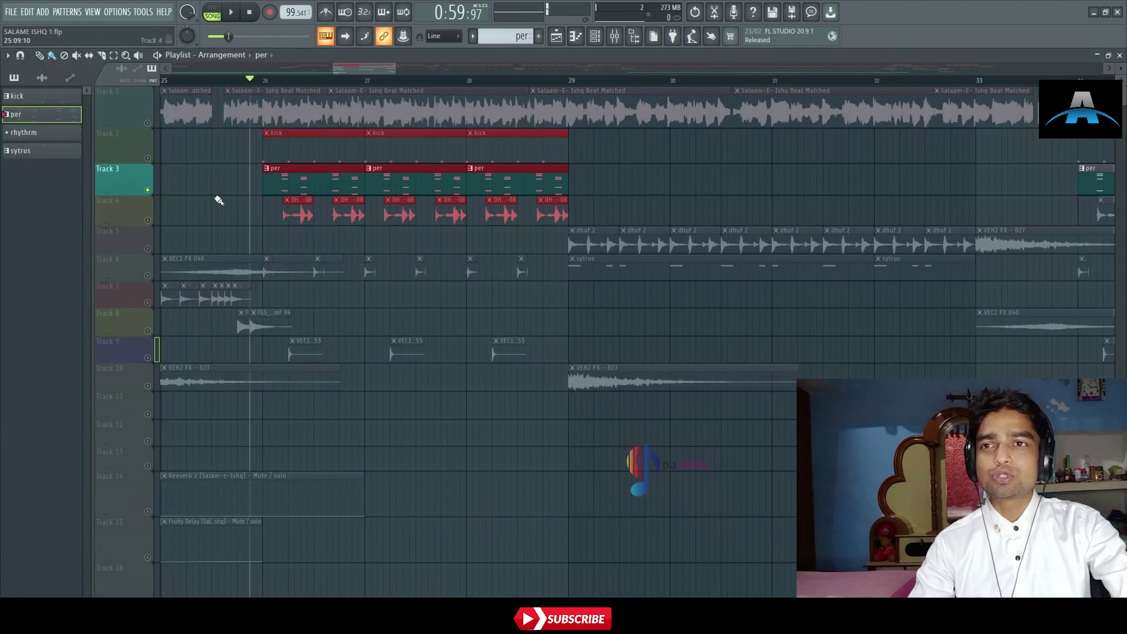
Unmute Track 2 alongside Track 3 and play the kick and percussion together from just before bar 26.
click(157, 159)
key(space)
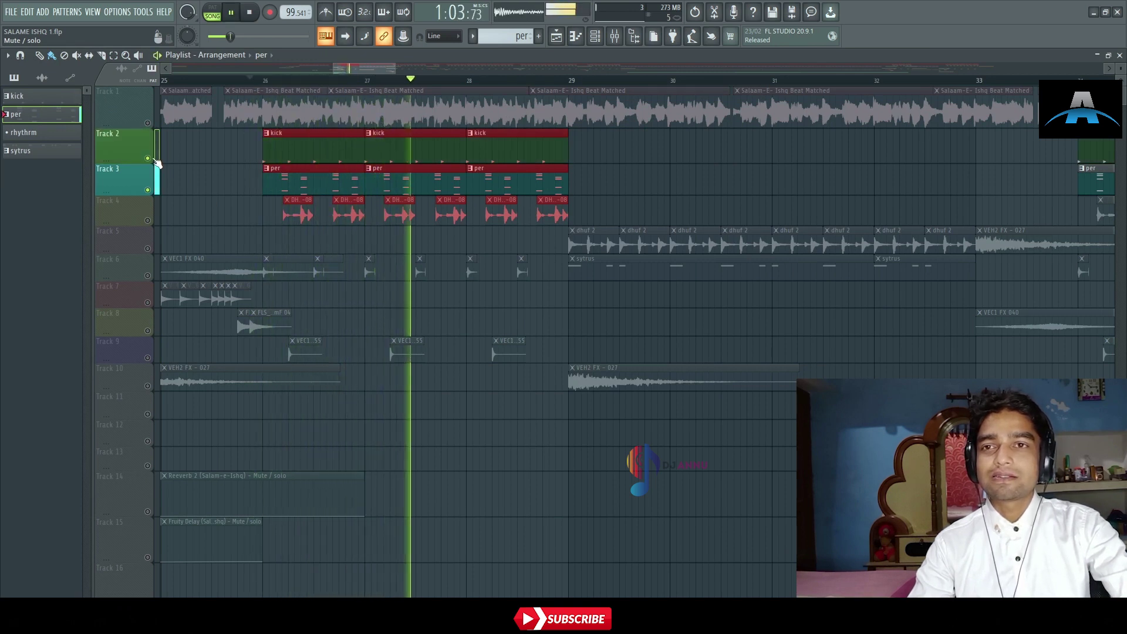
key(space)
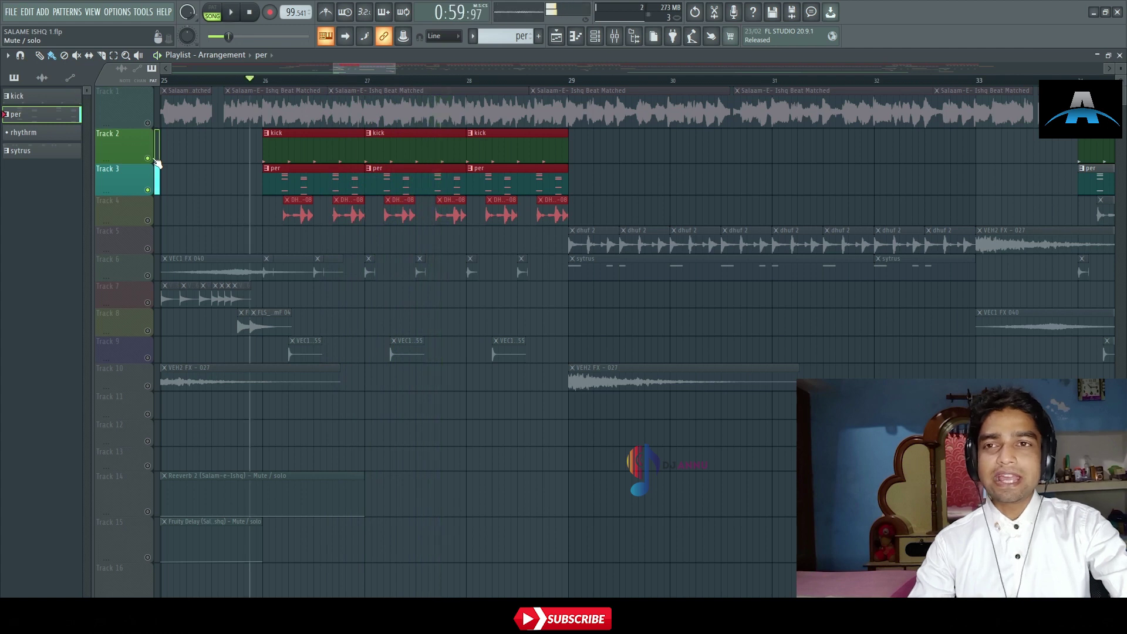
Unmute Track 4 and play the dholak loop together with the kick and percussion from just before bar 26.
click(148, 221)
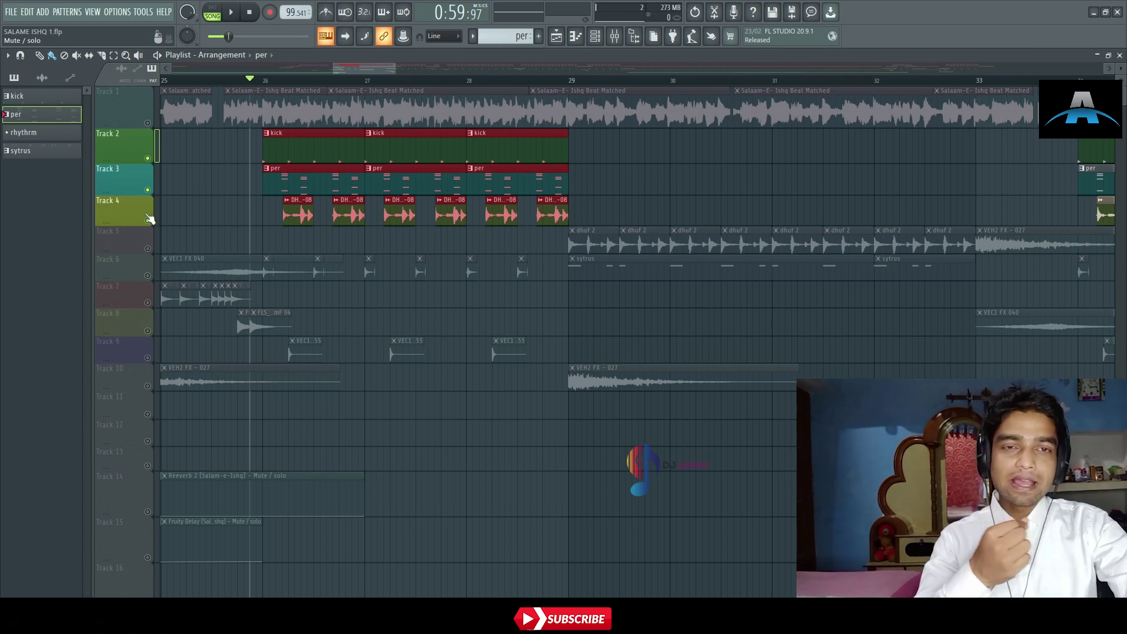
key(space)
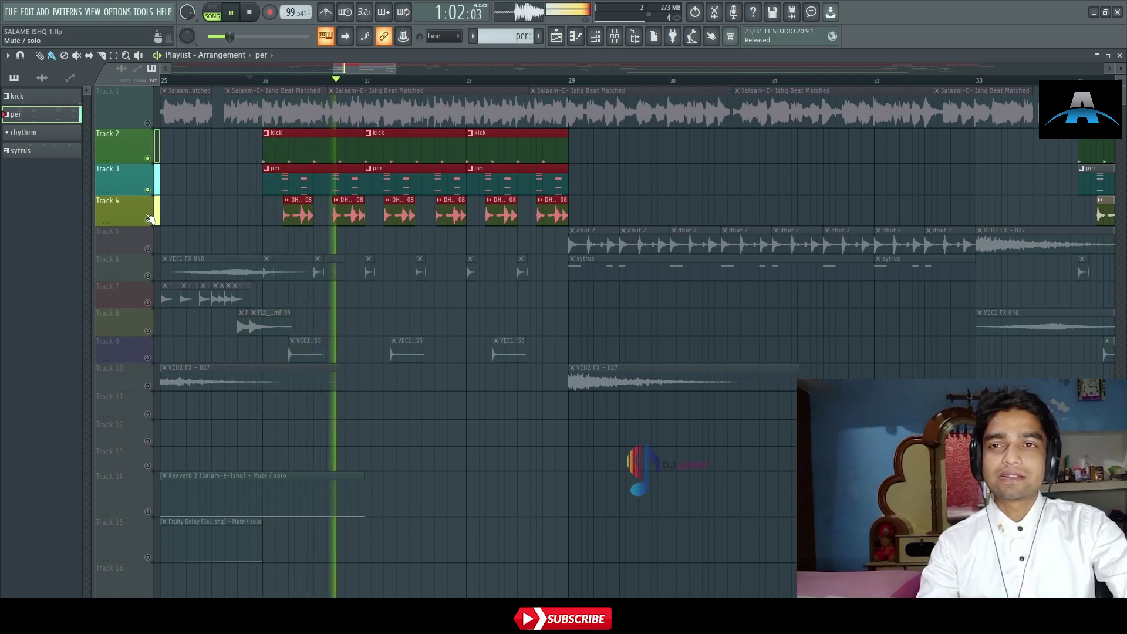
key(space)
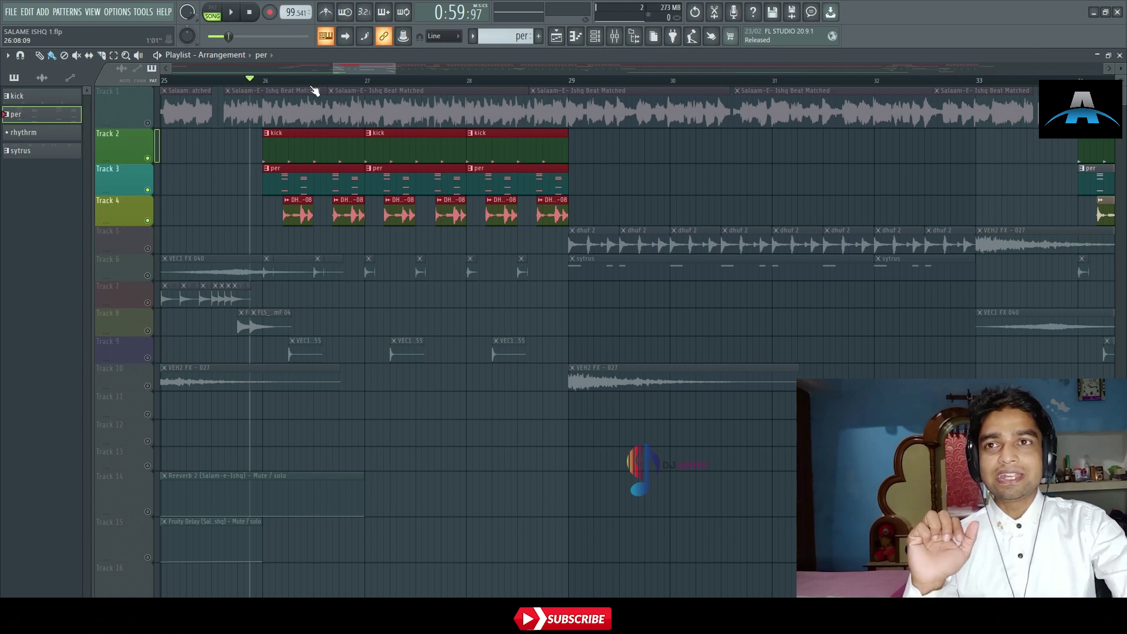
Unmute Tracks 6 and 7 and play the arrangement from bar 25 with the VEC1 FX 040 and VEH1 Tom - 06 clips.
scroll(312, 88, down, 3)
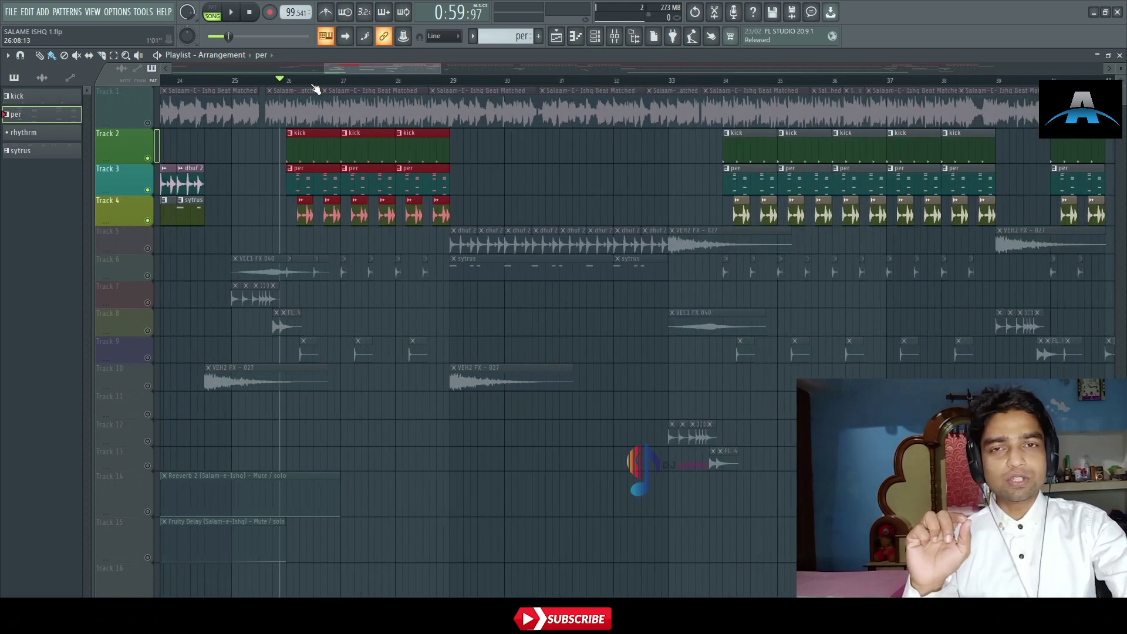
scroll(315, 88, down, 3)
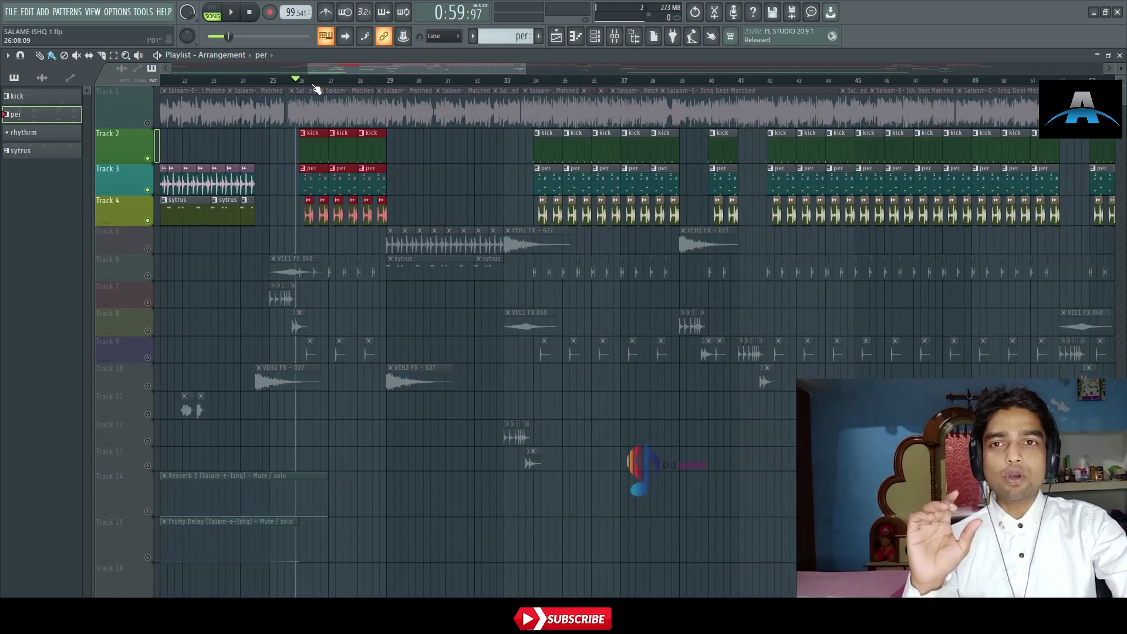
scroll(315, 88, up, 4)
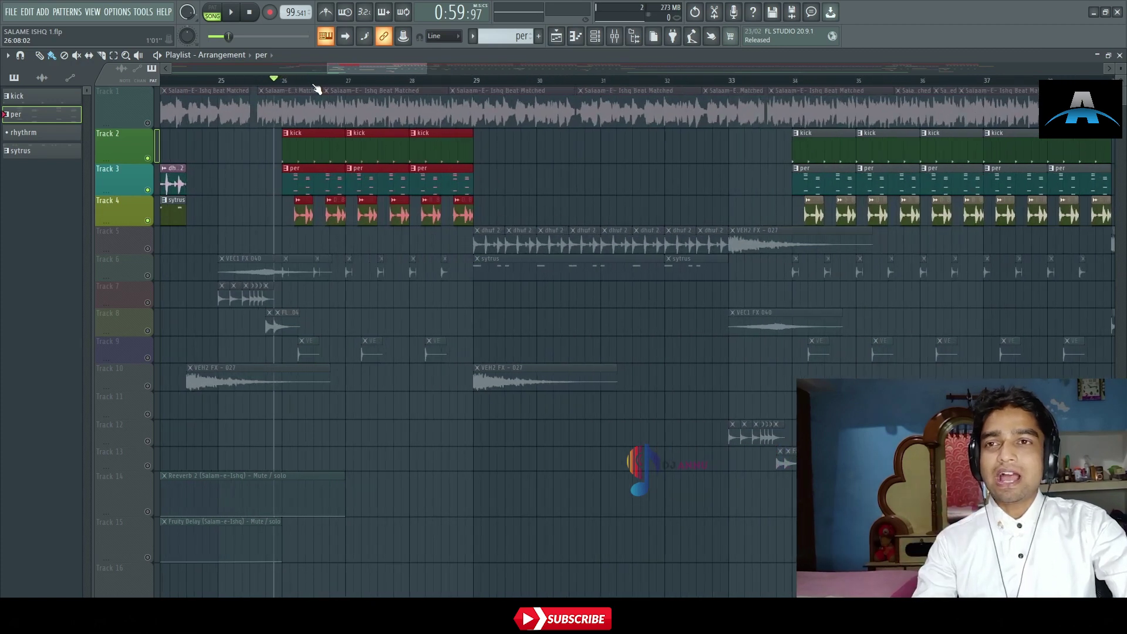
click(148, 276)
click(148, 303)
click(218, 81)
scroll(222, 82, up, 2)
scroll(225, 86, up, 2)
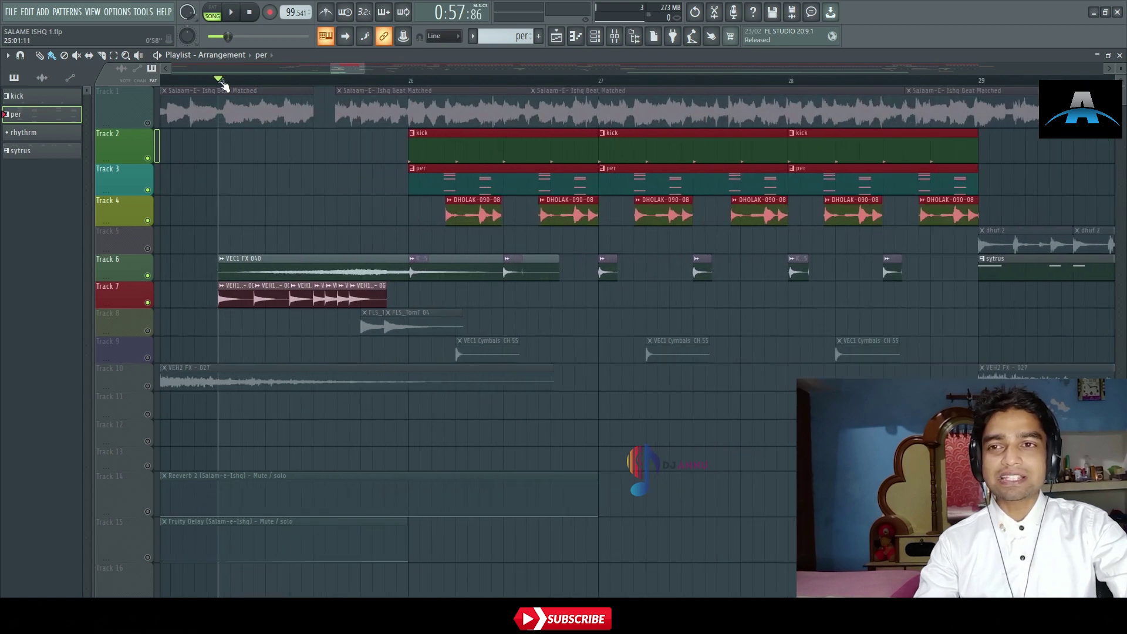
key(space)
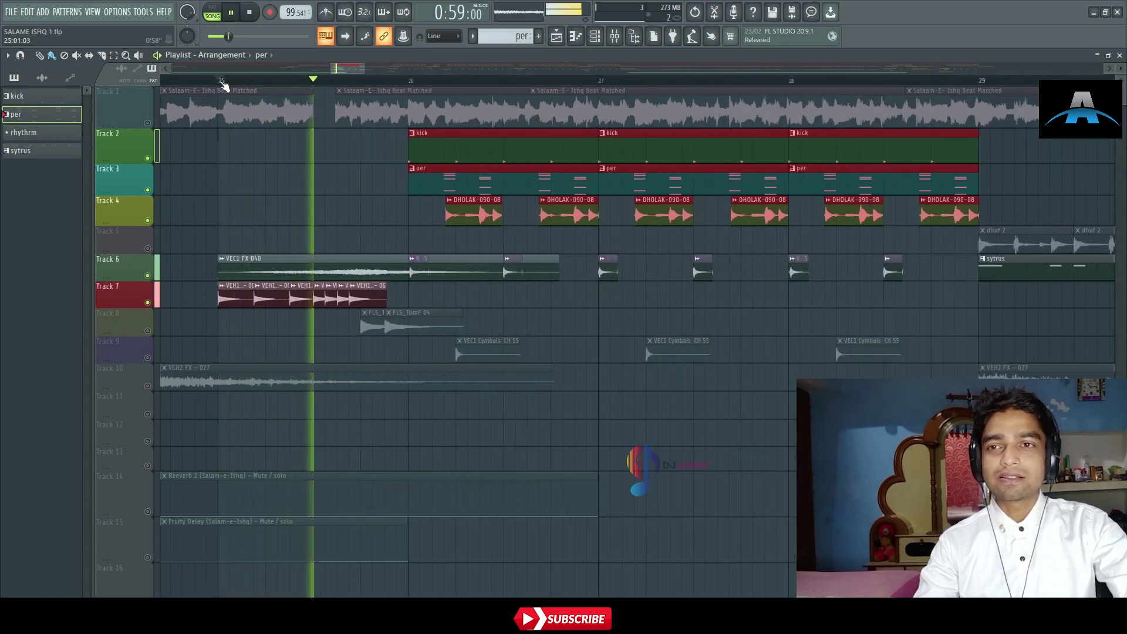
key(space)
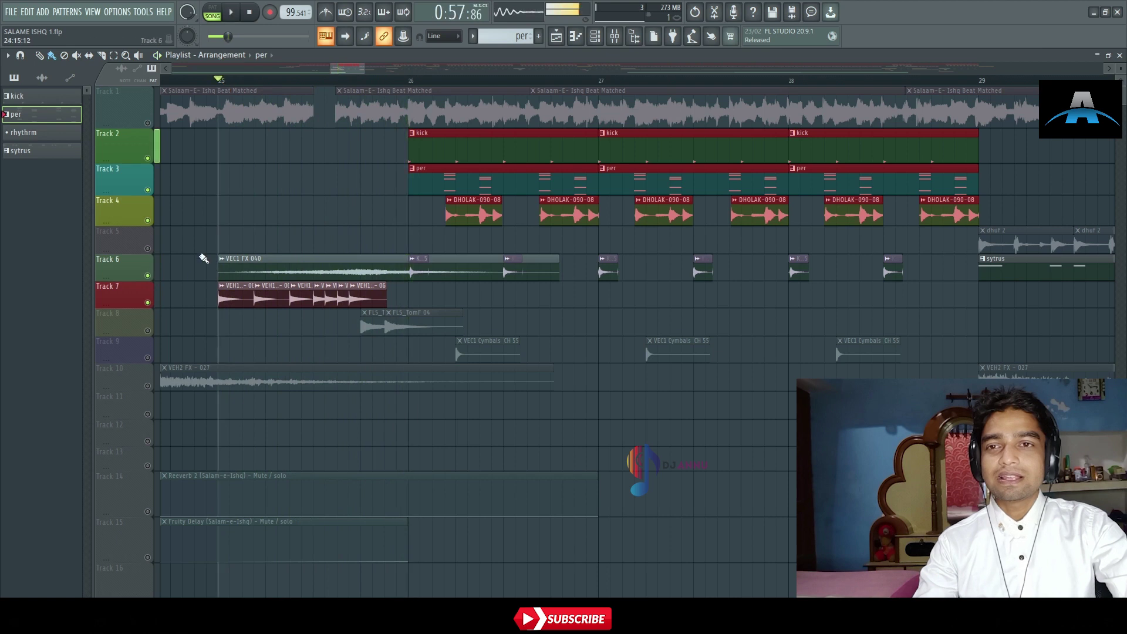
Unmute Track 8 and play from bar 25 with the FLS_TomF 04 clips added.
click(148, 330)
scroll(251, 83, up, 3)
scroll(251, 83, up, 1)
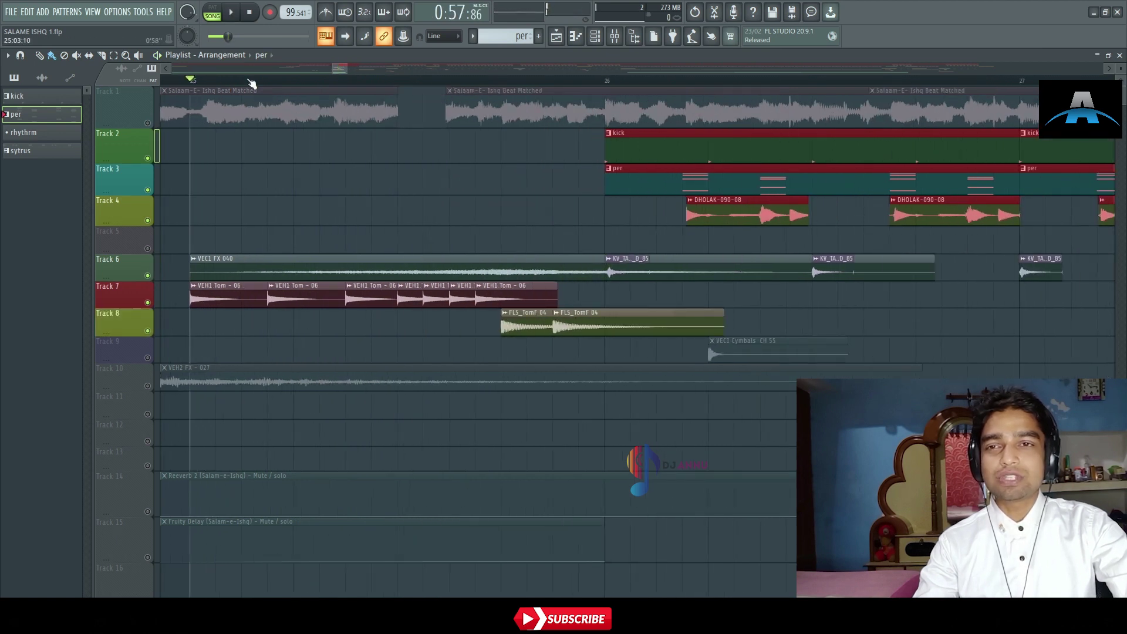
scroll(251, 83, down, 2)
key(space)
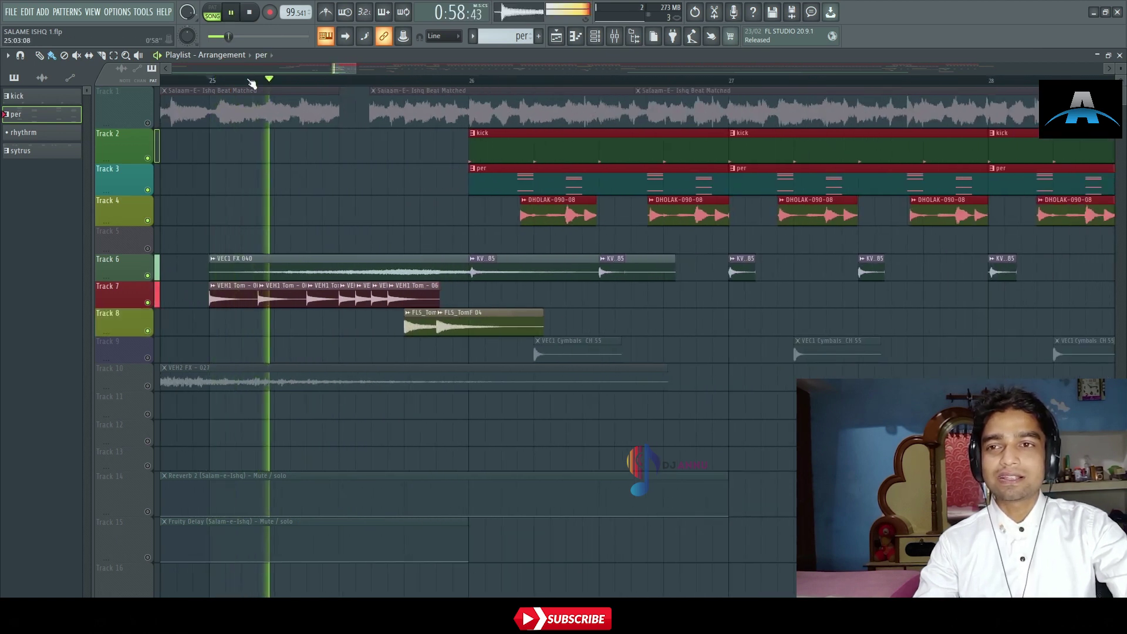
scroll(251, 83, down, 2)
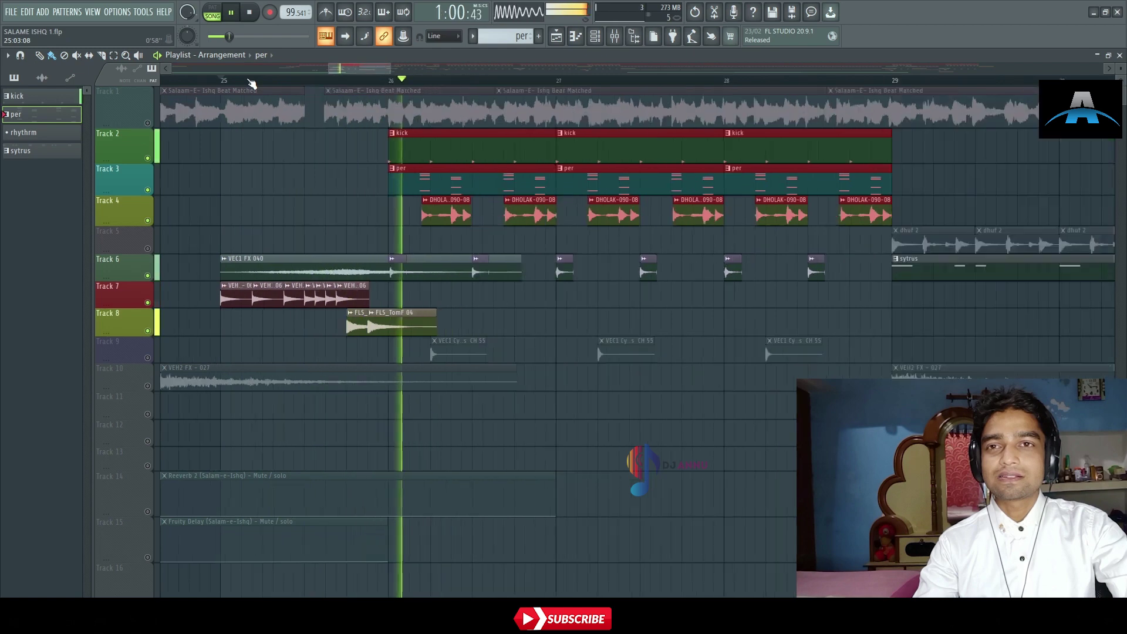
scroll(251, 82, down, 6)
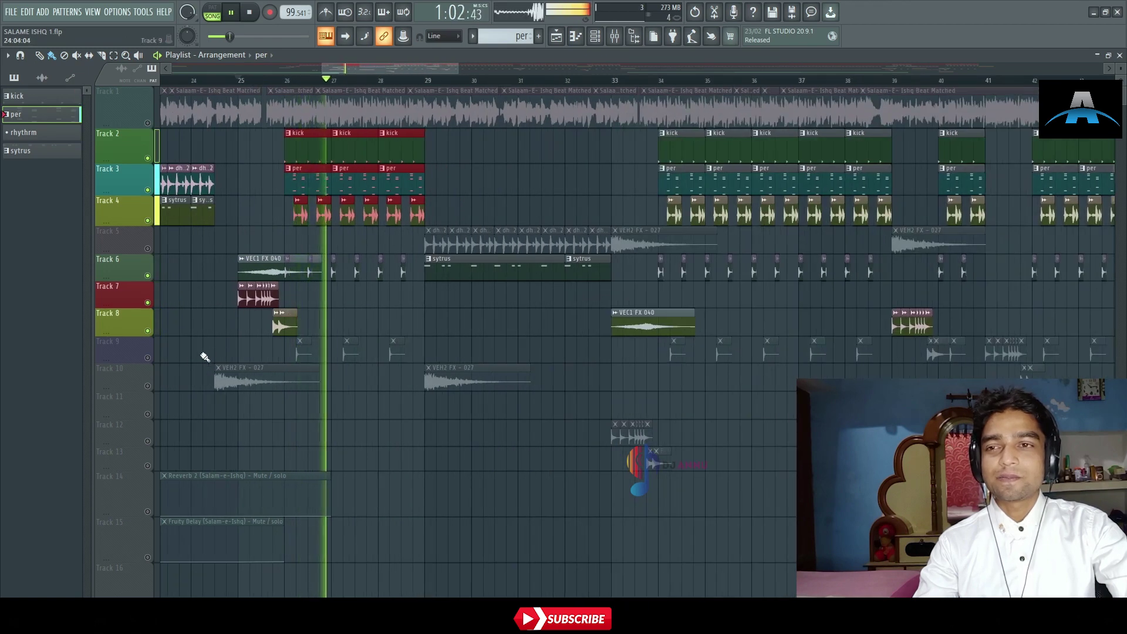
key(space)
Unmute Track 9, select the layered clips across bars 25 to 28 as an overview, and clear the selection.
click(147, 358)
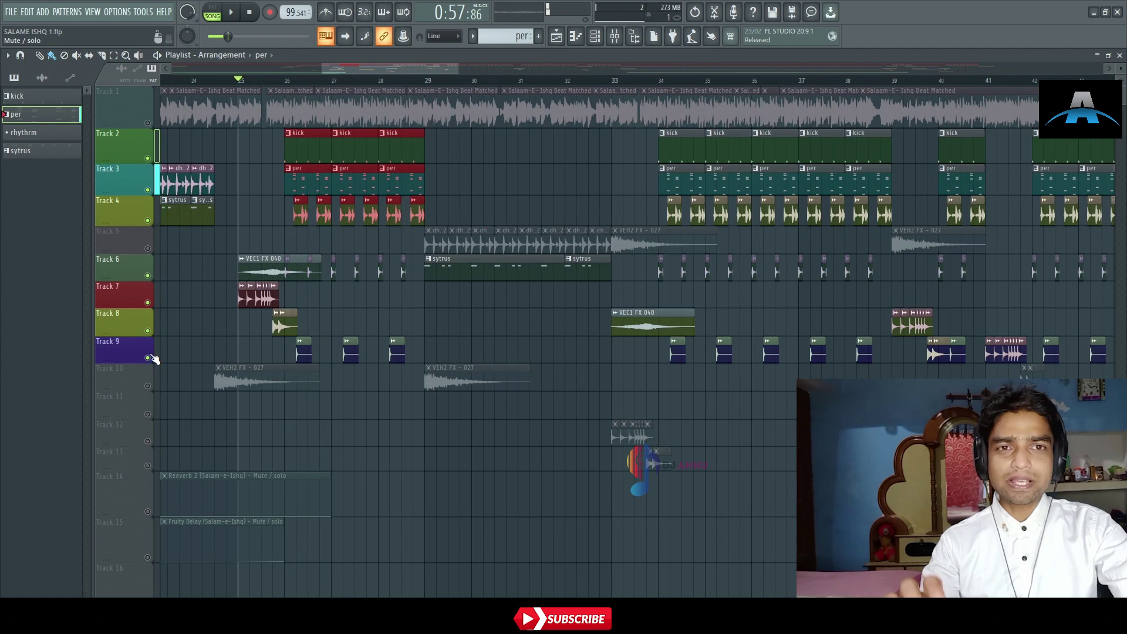
drag(279, 146, 414, 359)
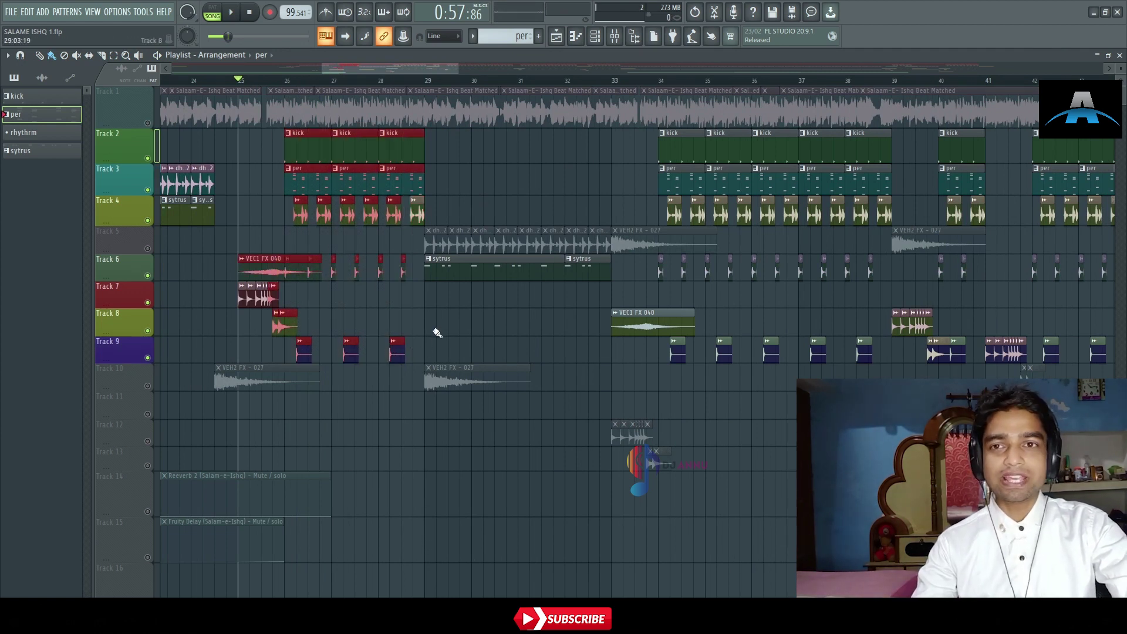
click(438, 335)
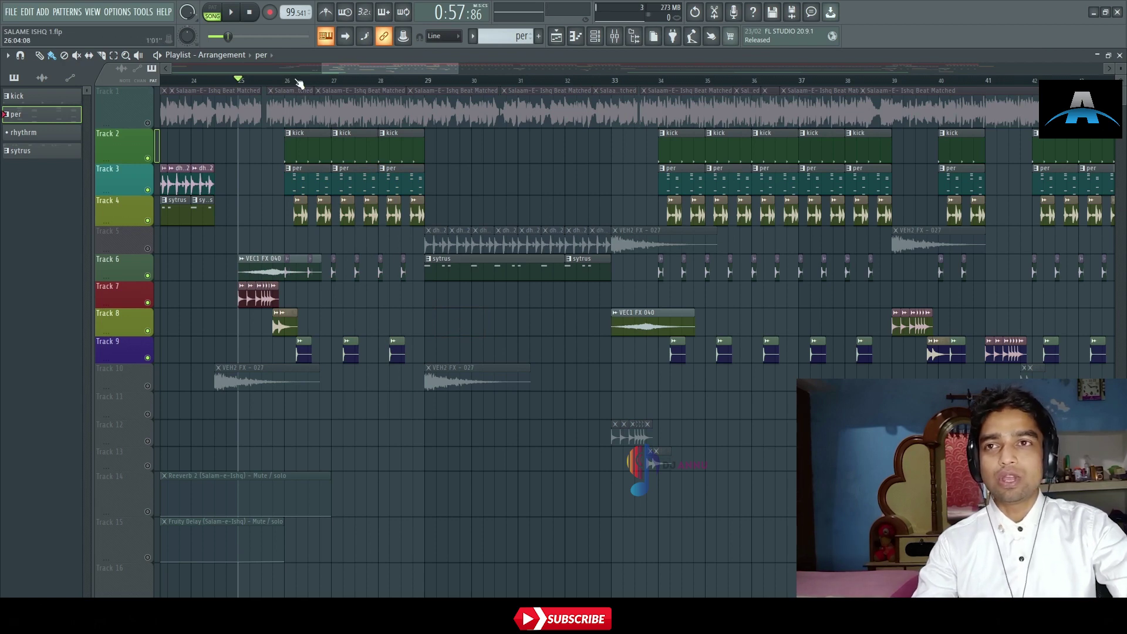
Play the layered beat from bar 26 and view the VEC1 Cymbals CH 55 audio clip's settings.
scroll(297, 83, up, 4)
click(266, 82)
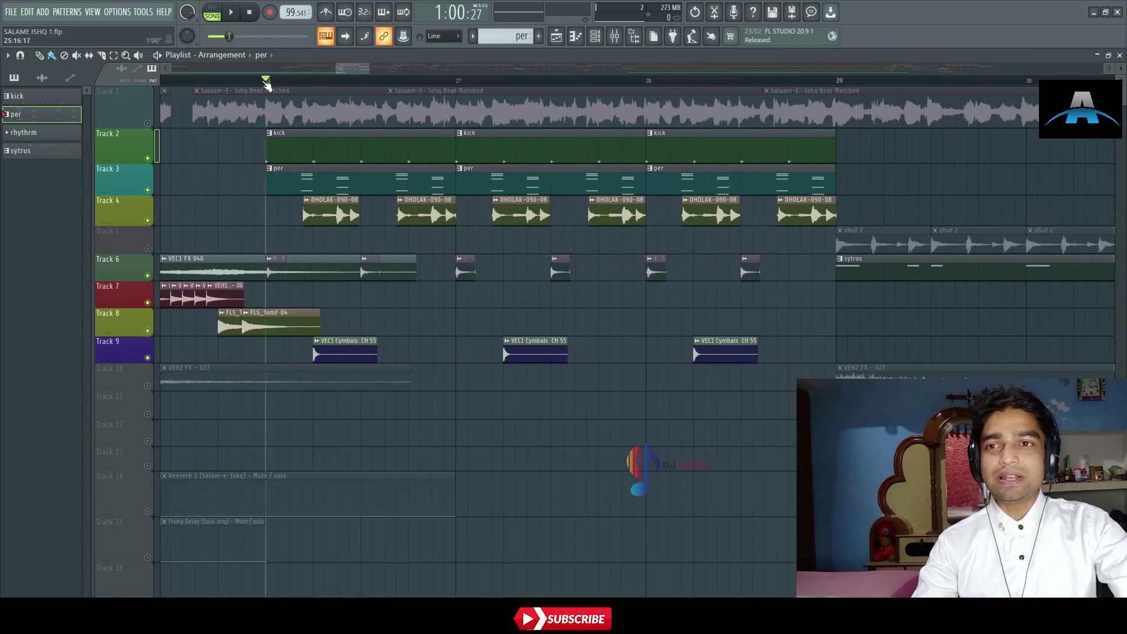
key(space)
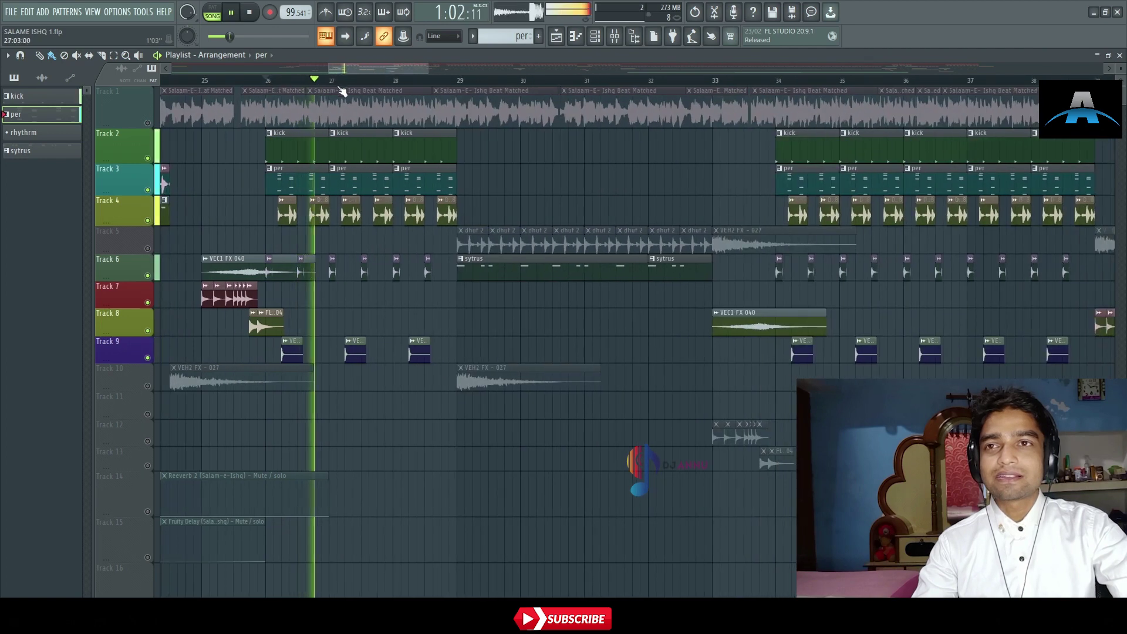
scroll(339, 88, up, 1)
key(space)
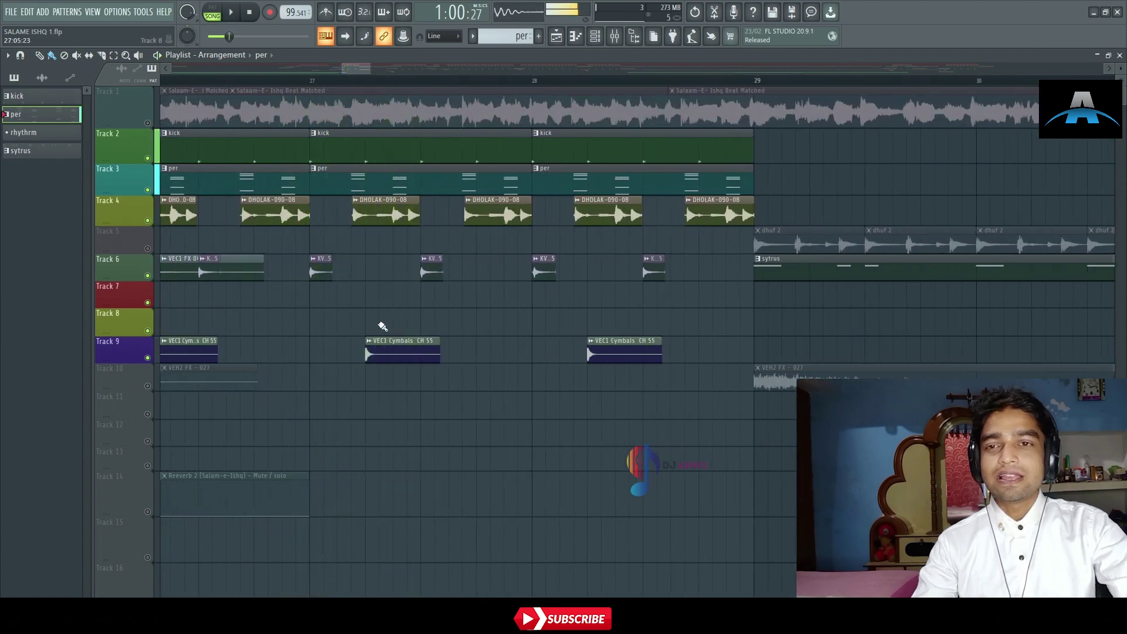
double_click(390, 355)
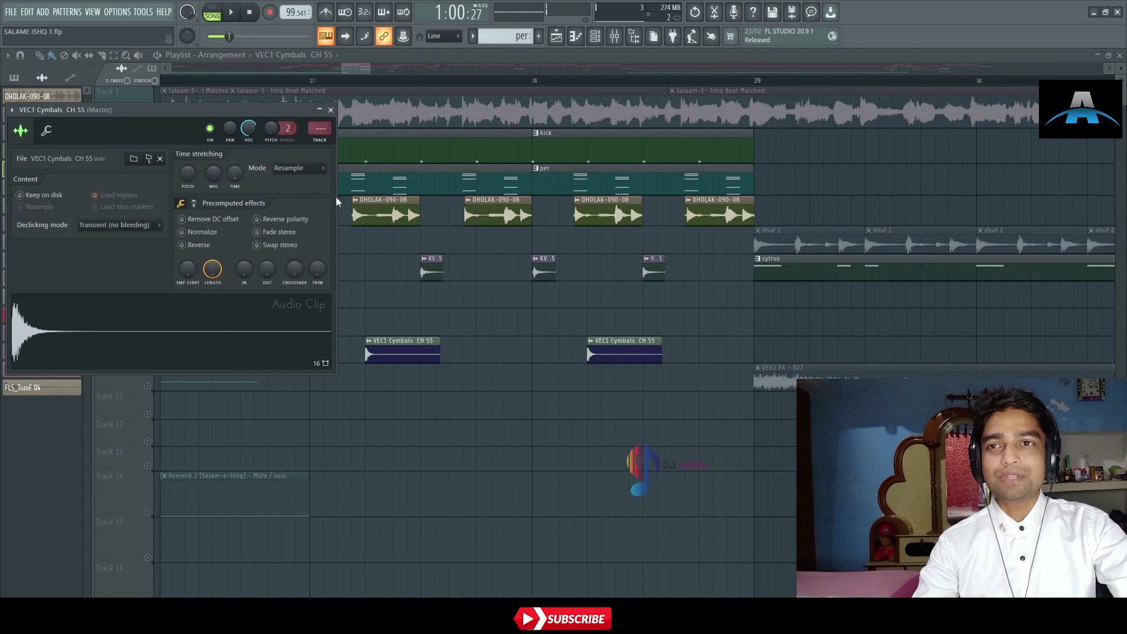
click(330, 109)
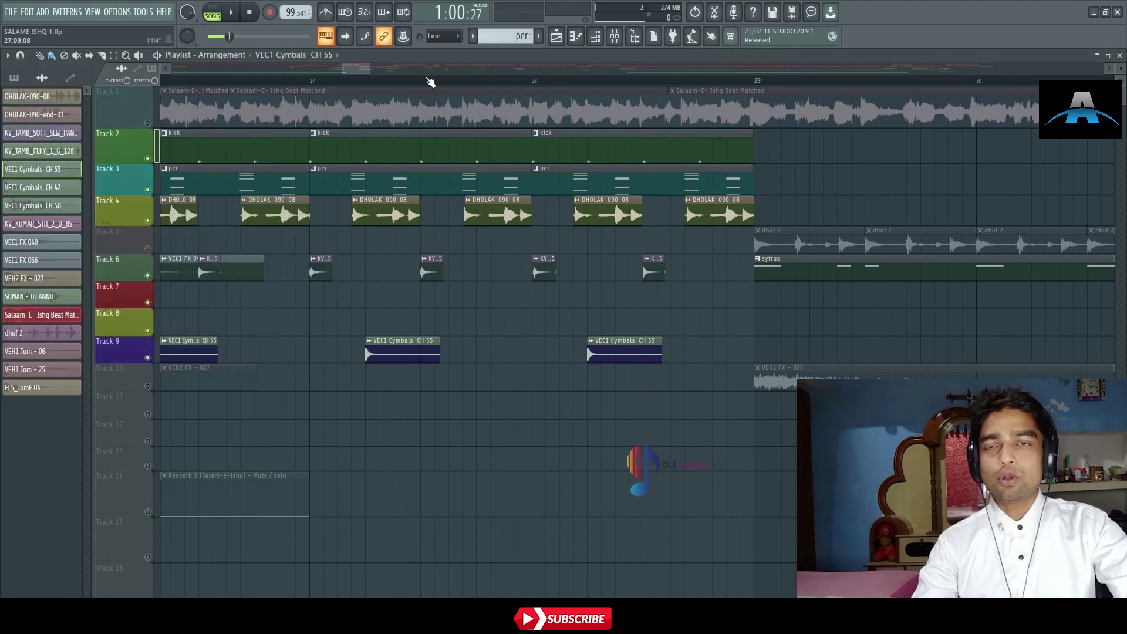
Unmute Track 10 and play from the start of its VEH2 FX - 027 clip just before bar 25.
scroll(429, 82, down, 3)
scroll(430, 83, down, 3)
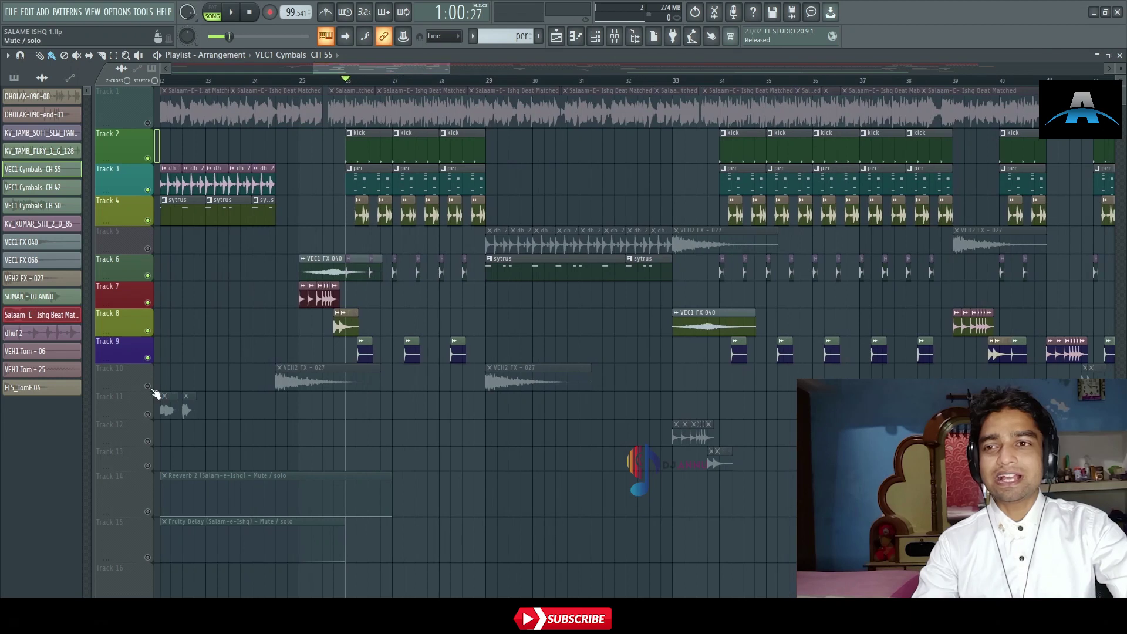
click(274, 83)
key(space)
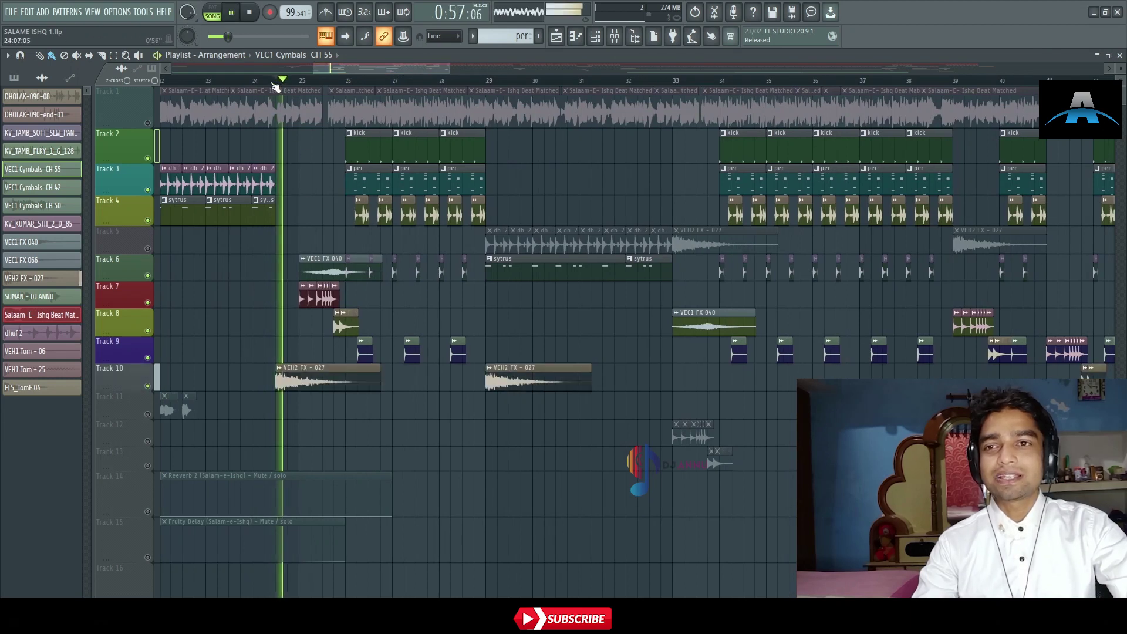
key(space)
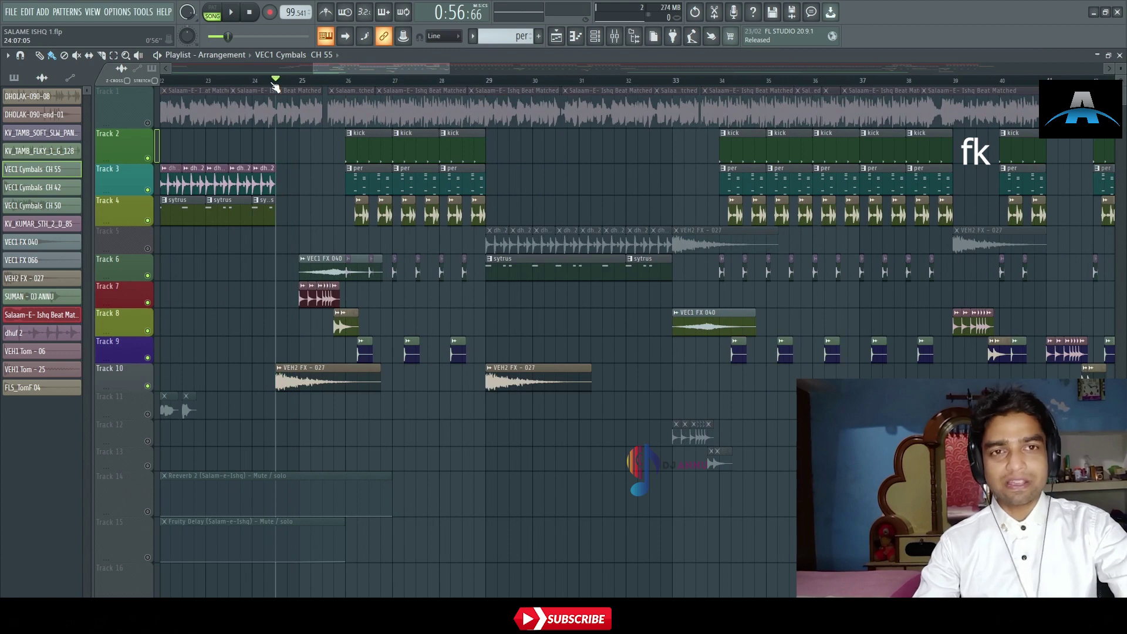
Play the beat again from the same spot, briefly bringing in the Track 1 vocal before muting it again.
scroll(274, 85, down, 3)
key(space)
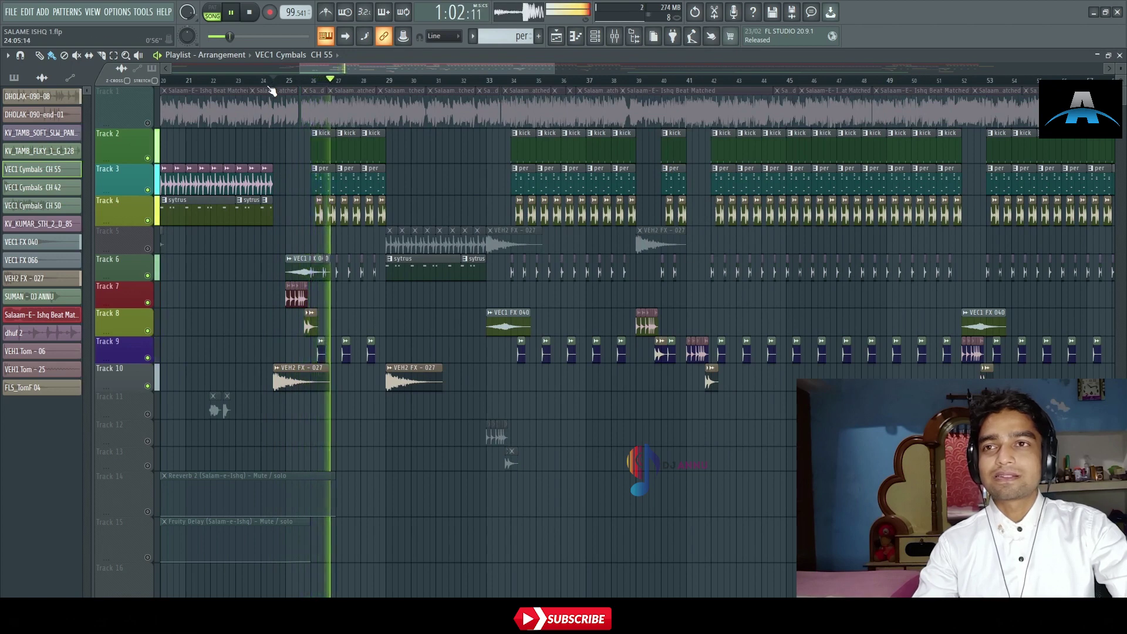
click(147, 122)
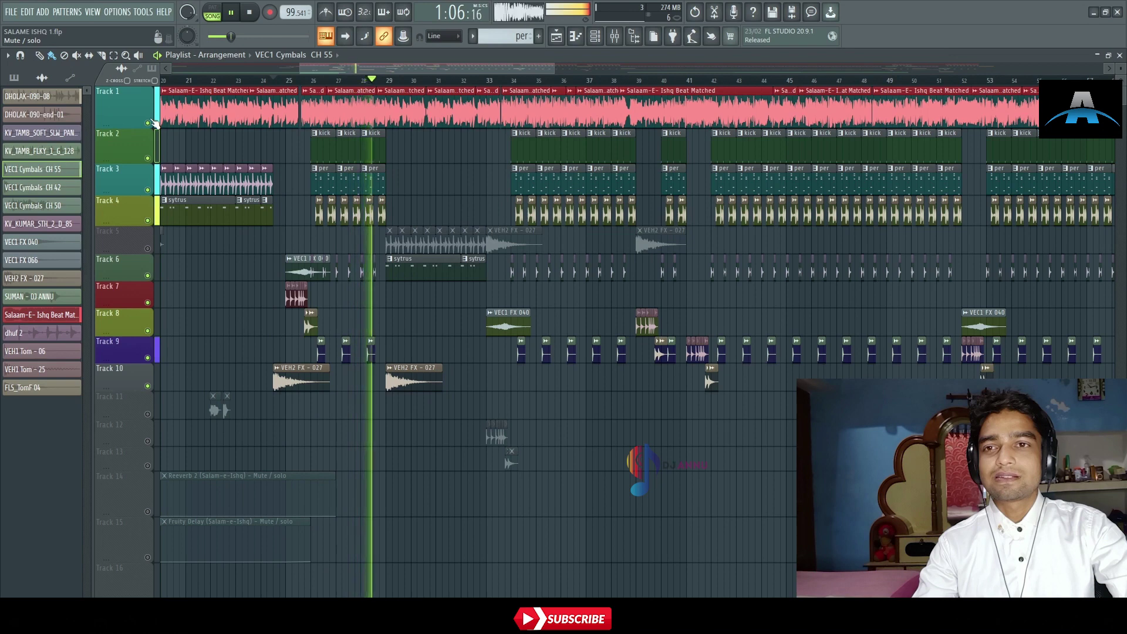
click(148, 122)
key(space)
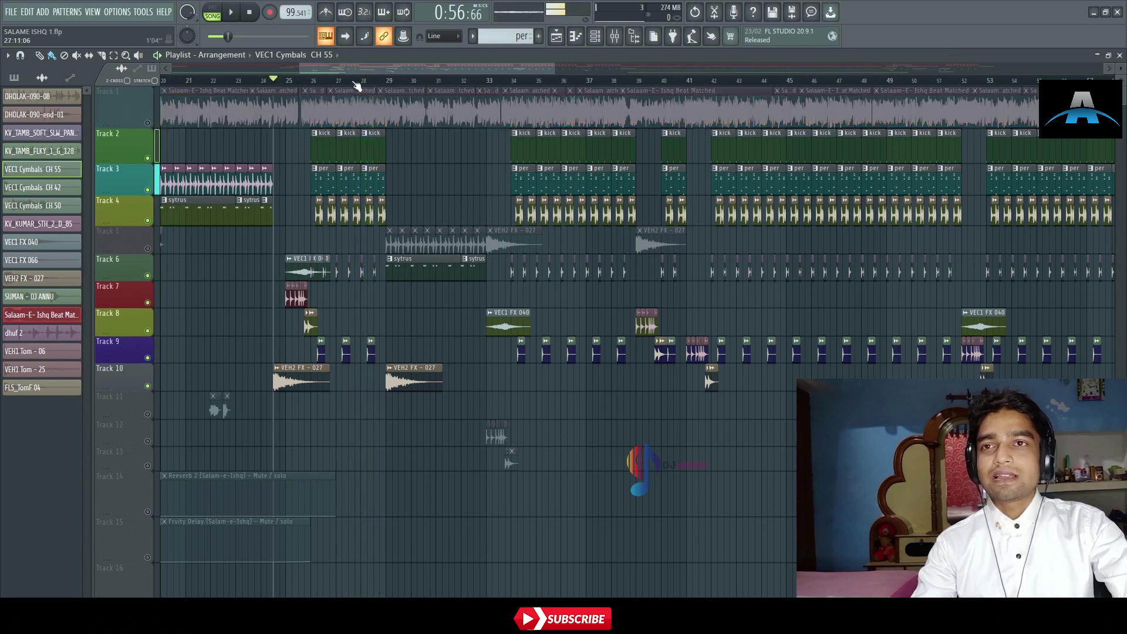
Unmute Track 5 and play its tom rolls from bar 18 into the dhuf 2 and sytrus section.
scroll(355, 85, down, 5)
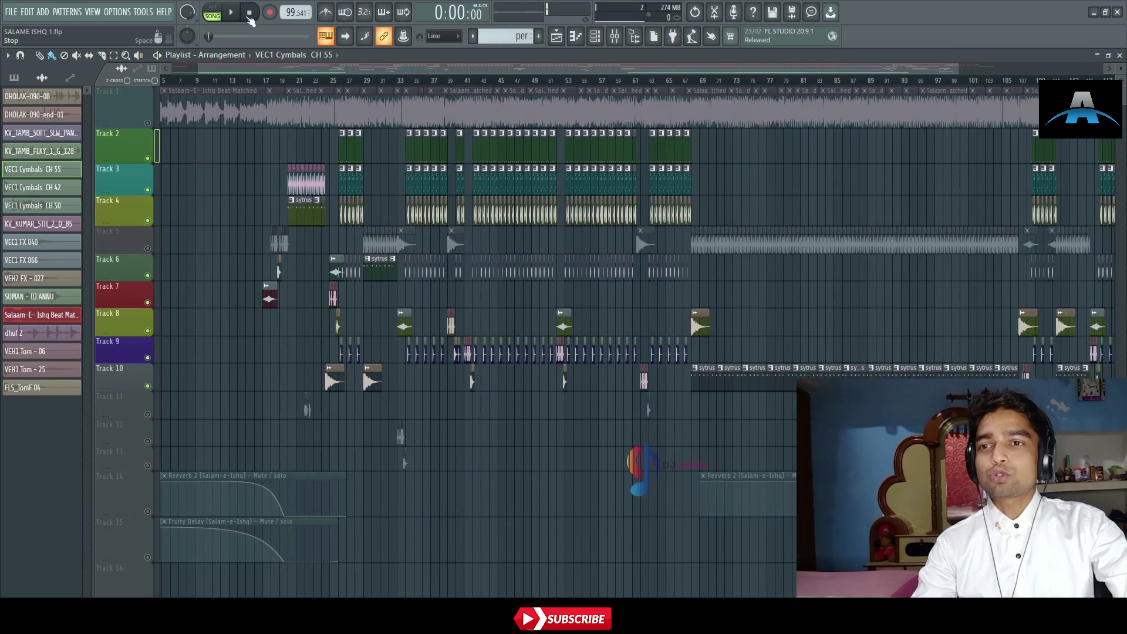
click(205, 80)
scroll(215, 84, up, 2)
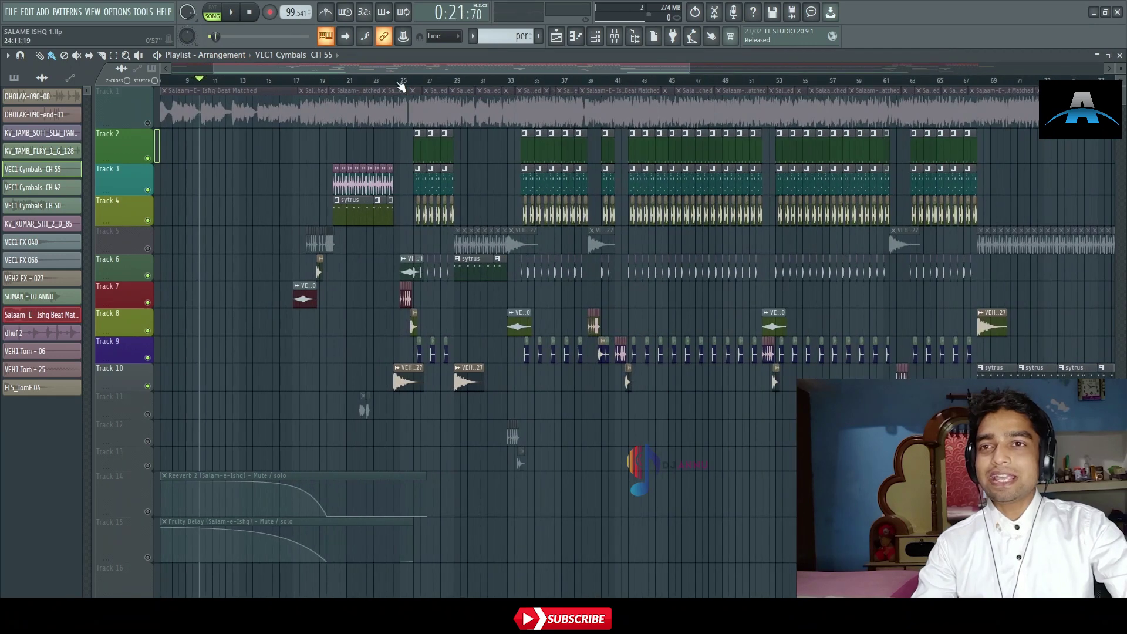
scroll(357, 87, up, 3)
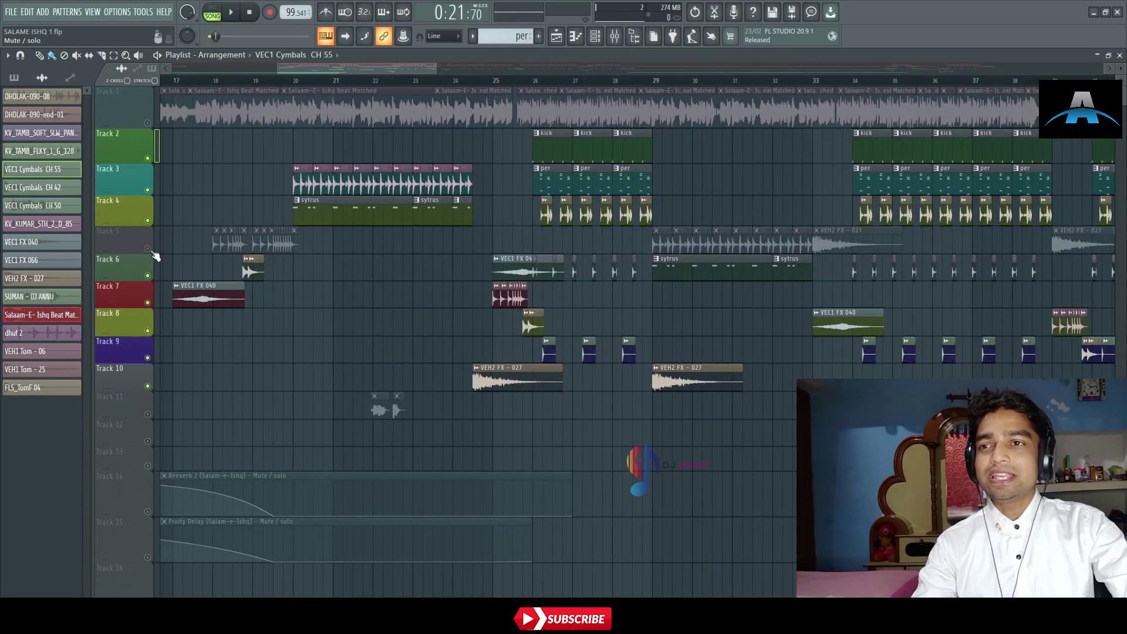
click(218, 81)
key(space)
scroll(223, 84, up, 2)
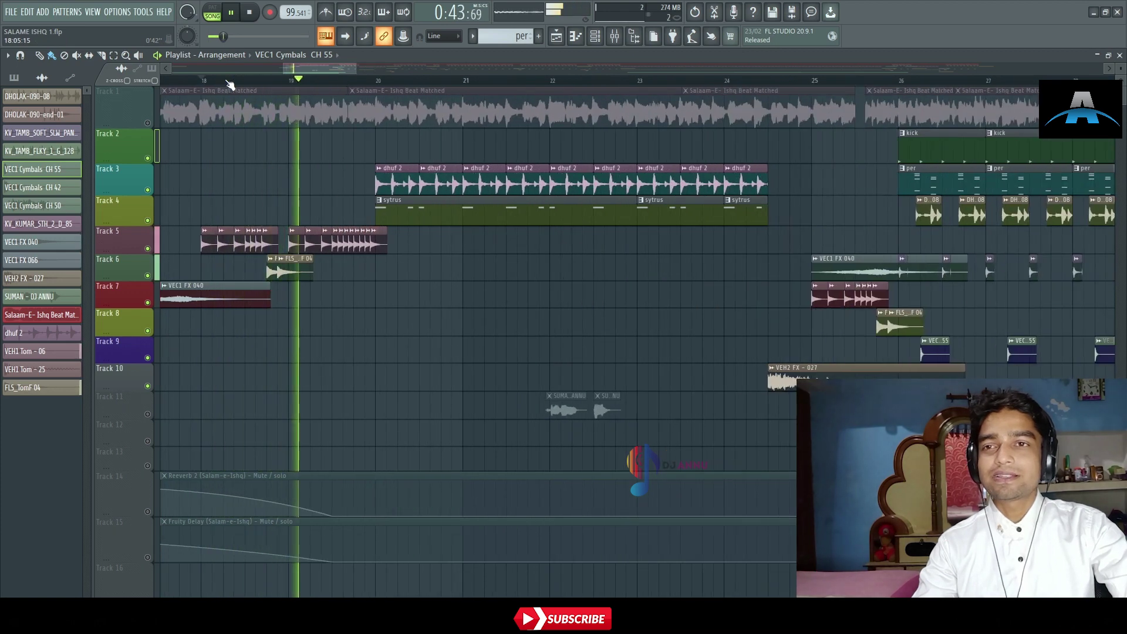
key(space)
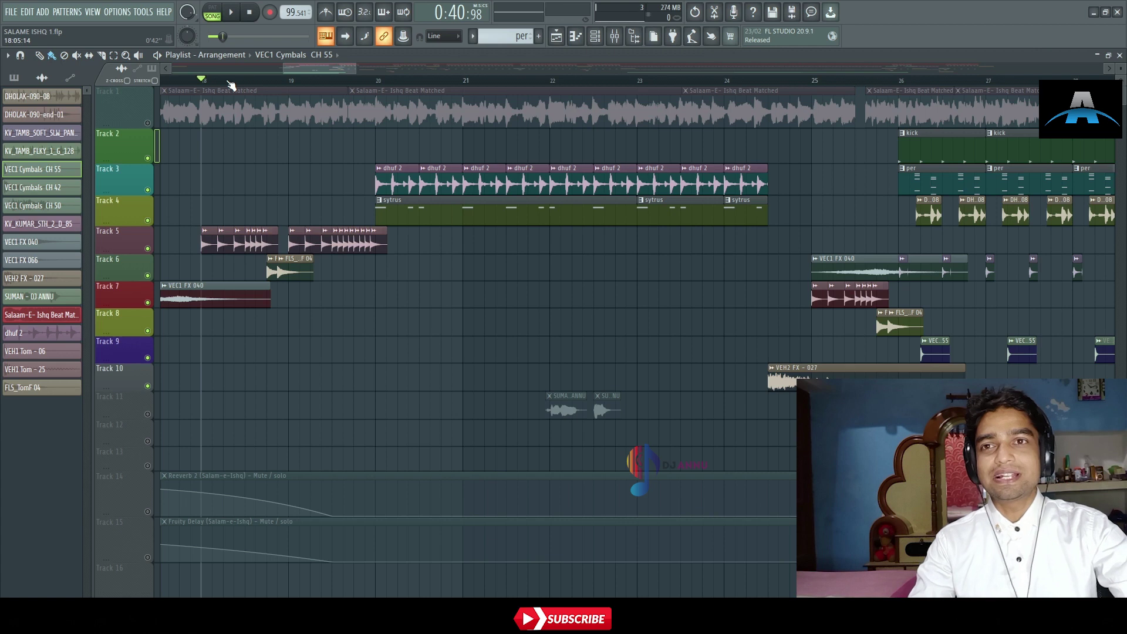
Open Track 4's sytrus pattern in the reFX Nexus piano roll and shrink the playlist window beside it.
drag(234, 82, 308, 71)
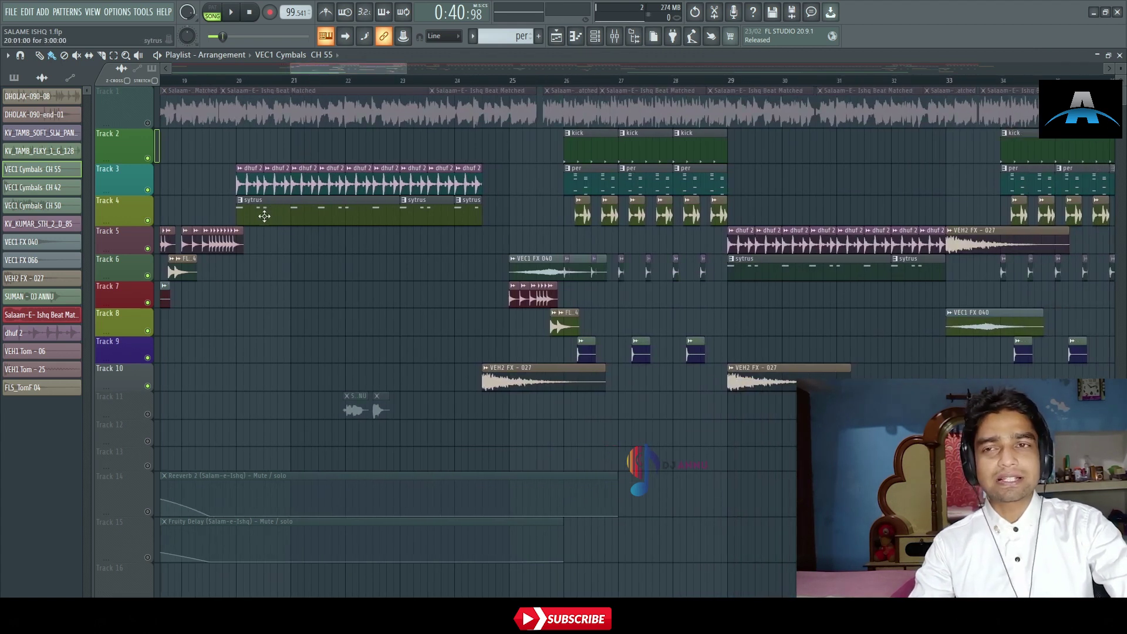
double_click(365, 217)
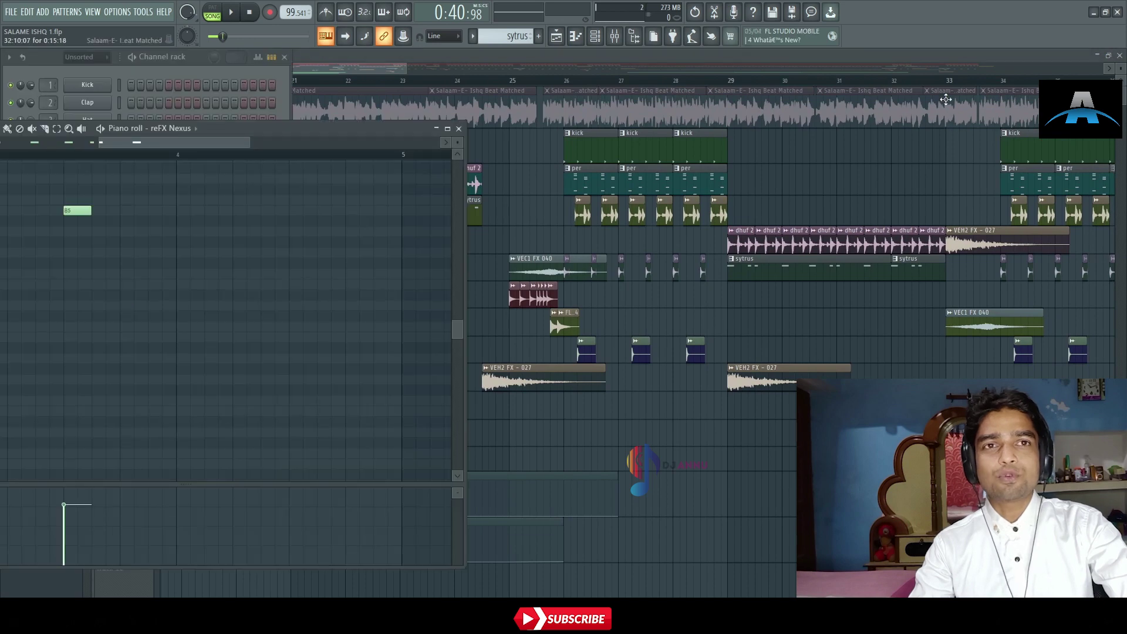
click(934, 58)
double_click(903, 58)
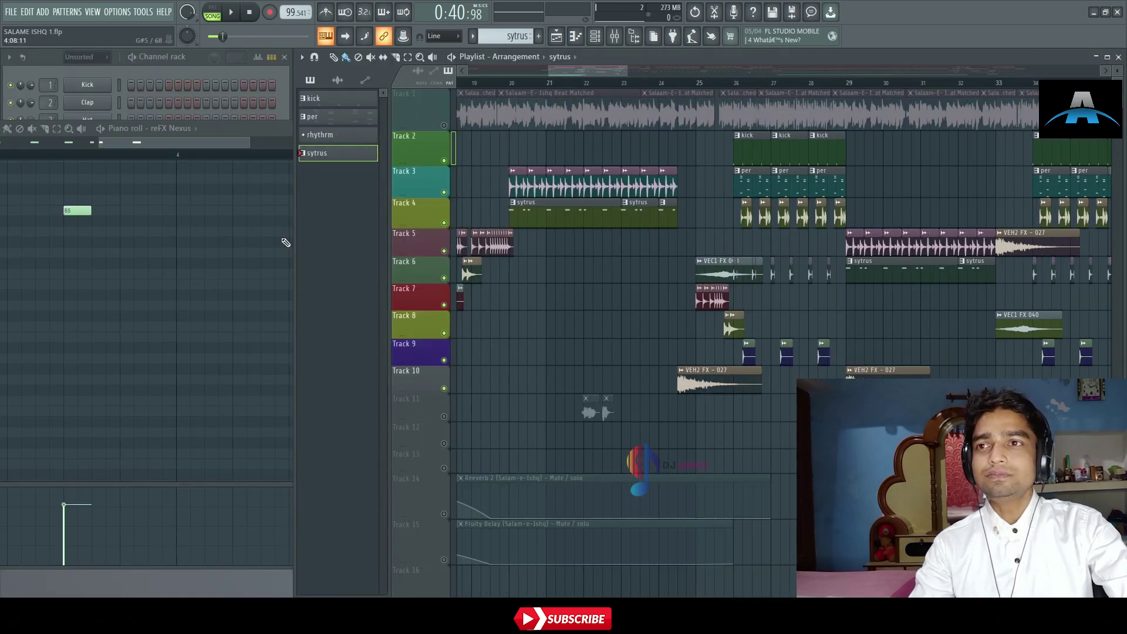
Bring the reFX Nexus piano roll forward to show its sytrus notes, close it and maximize the playlist.
click(258, 138)
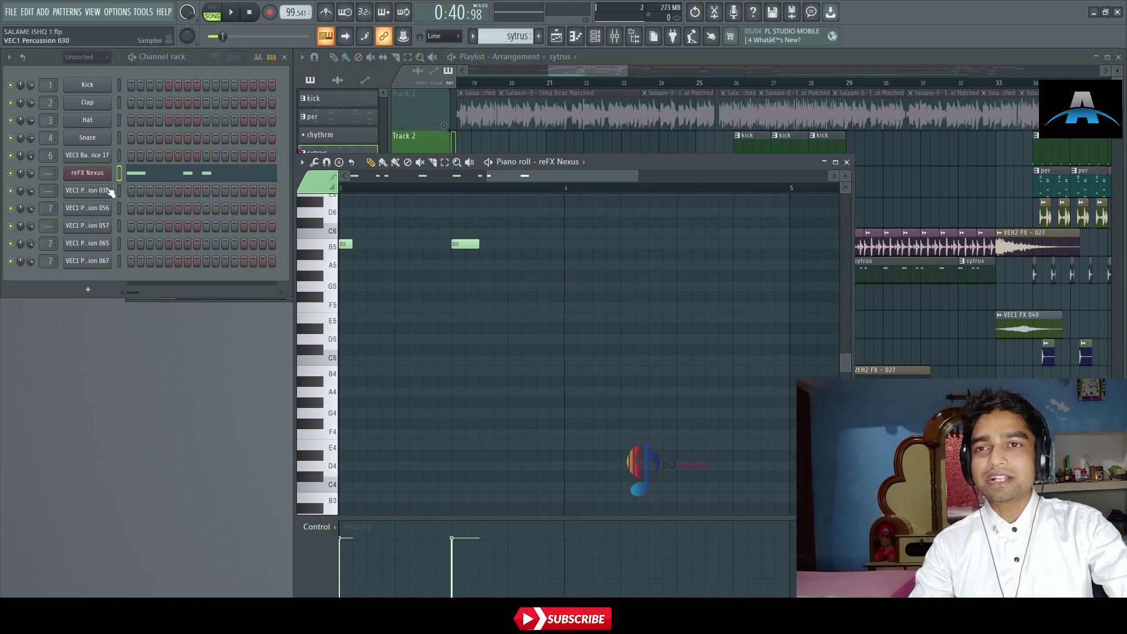
drag(631, 165, 398, 120)
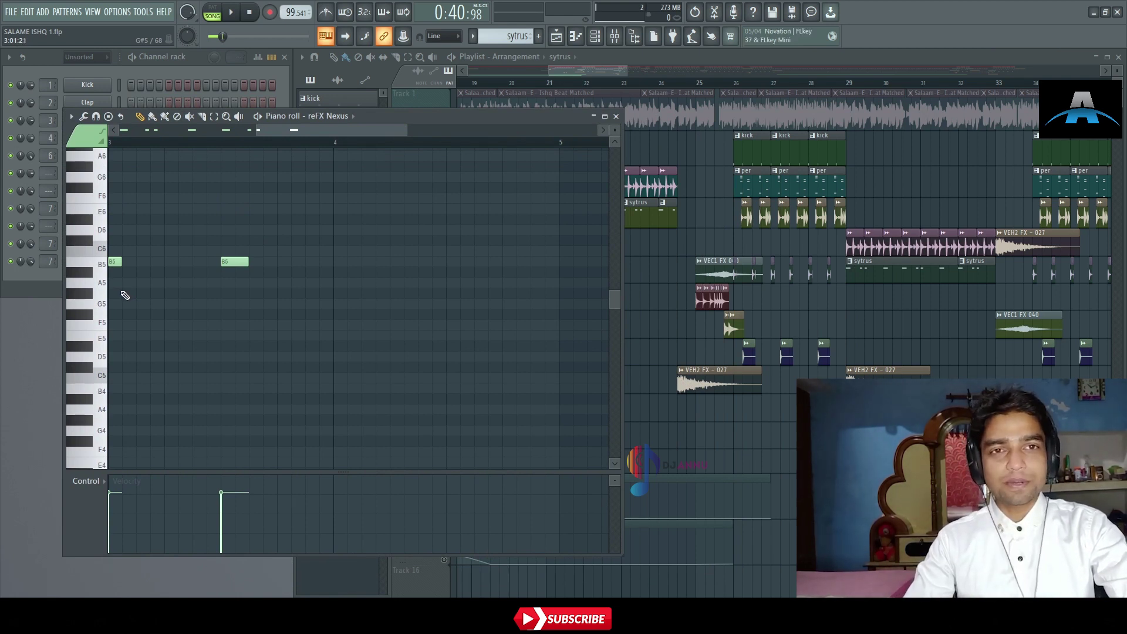
click(109, 270)
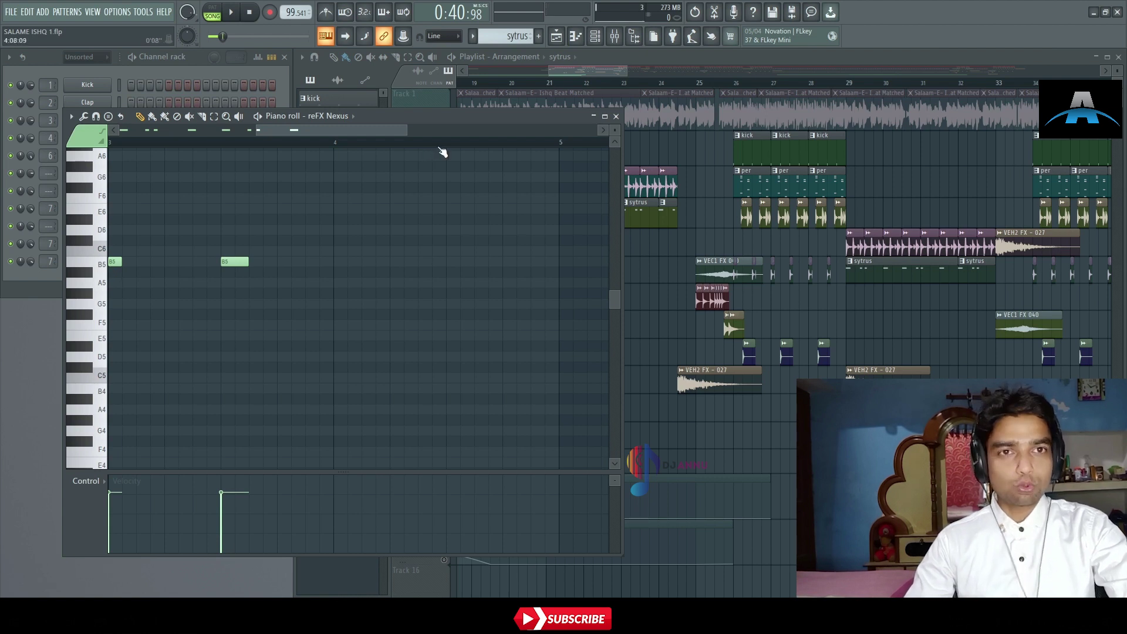
drag(500, 122, 331, 124)
click(446, 118)
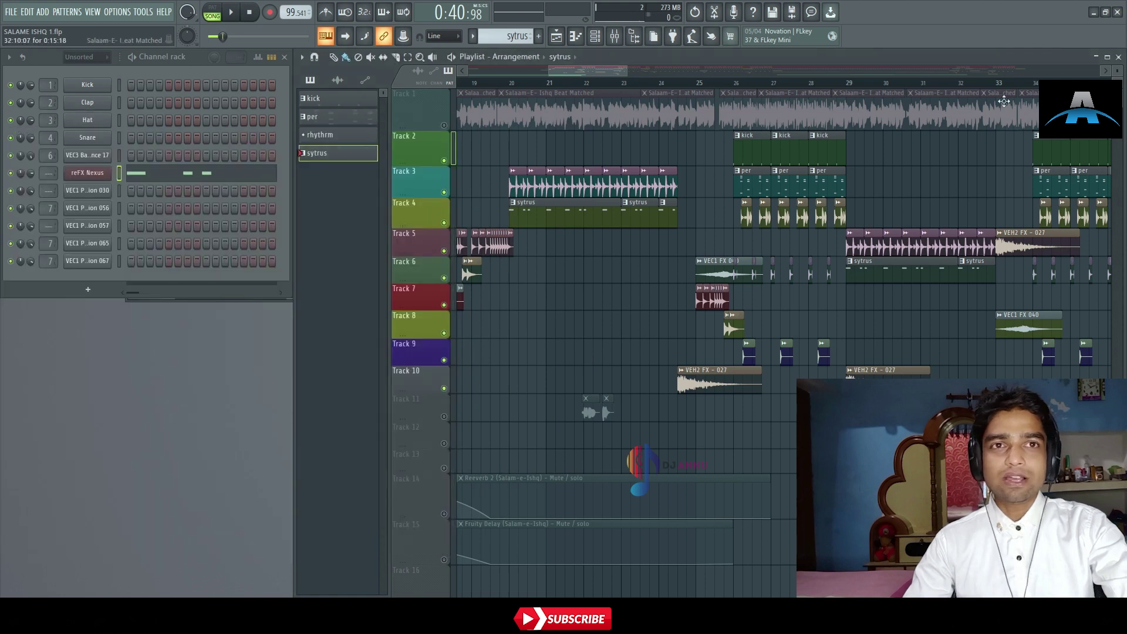
double_click(1004, 60)
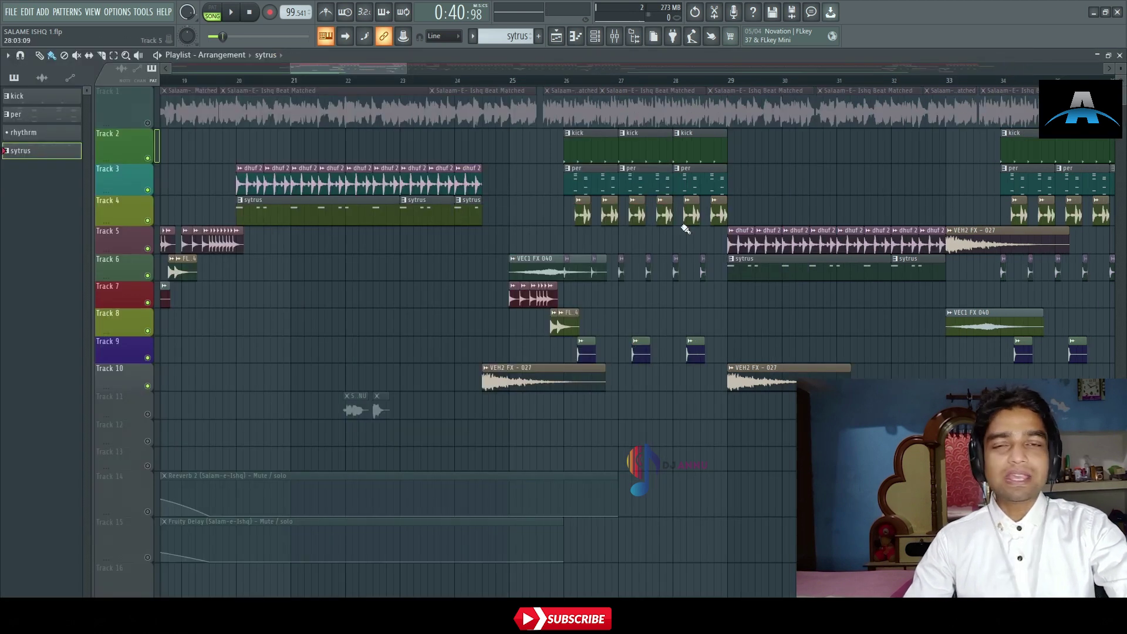
Play the dhuf 2 and sytrus section from the start of bar 20 and stop playback.
drag(304, 83, 239, 83)
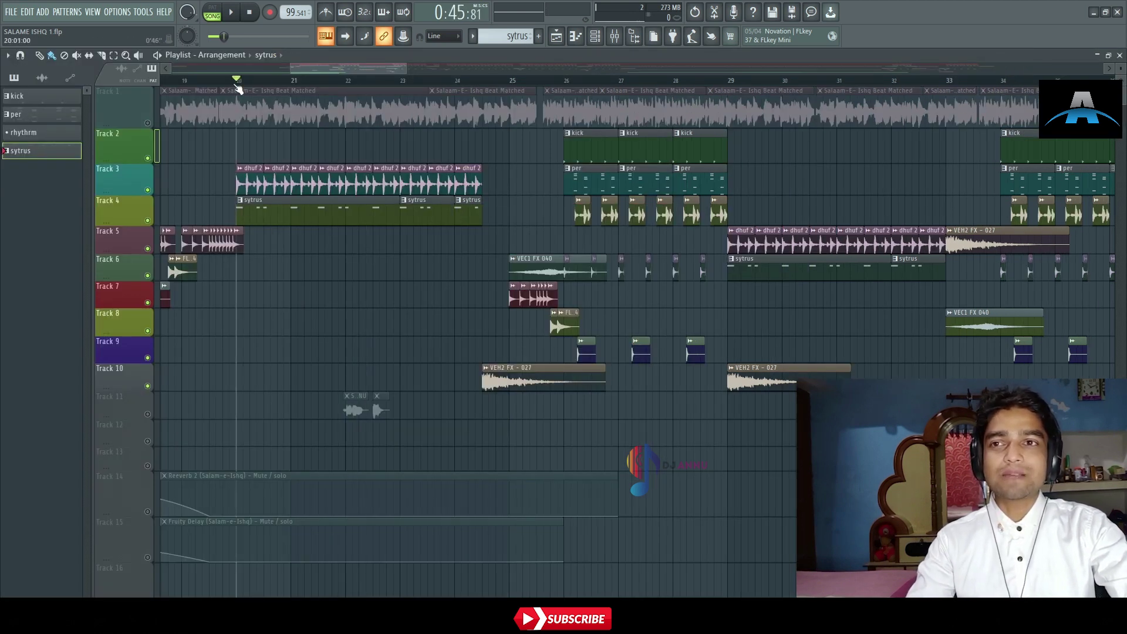
key(space)
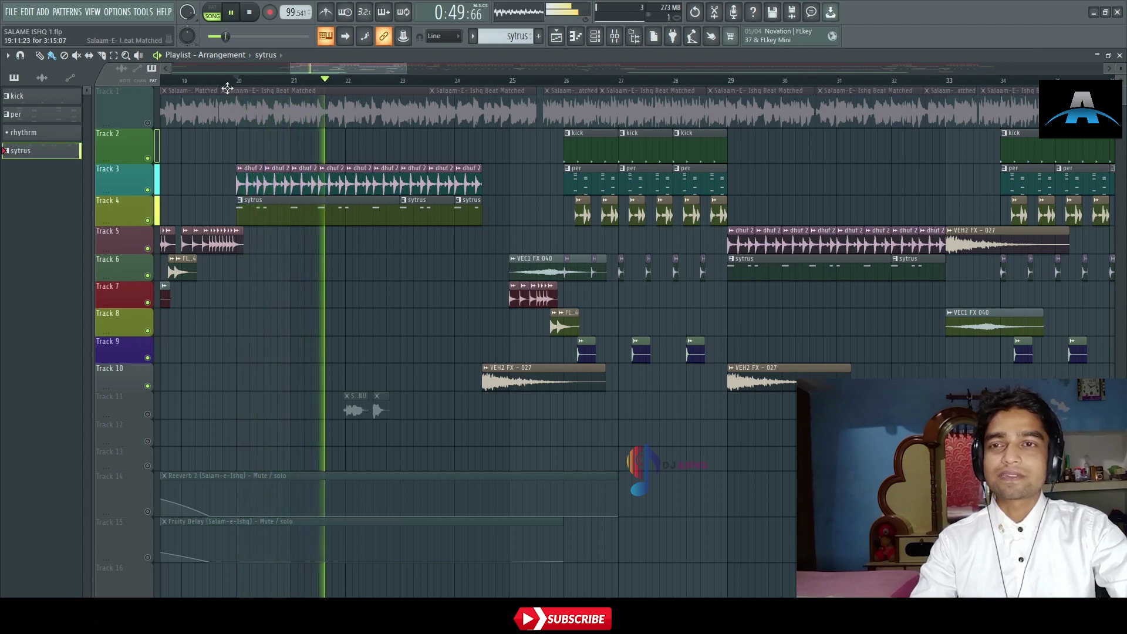
scroll(247, 86, down, 5)
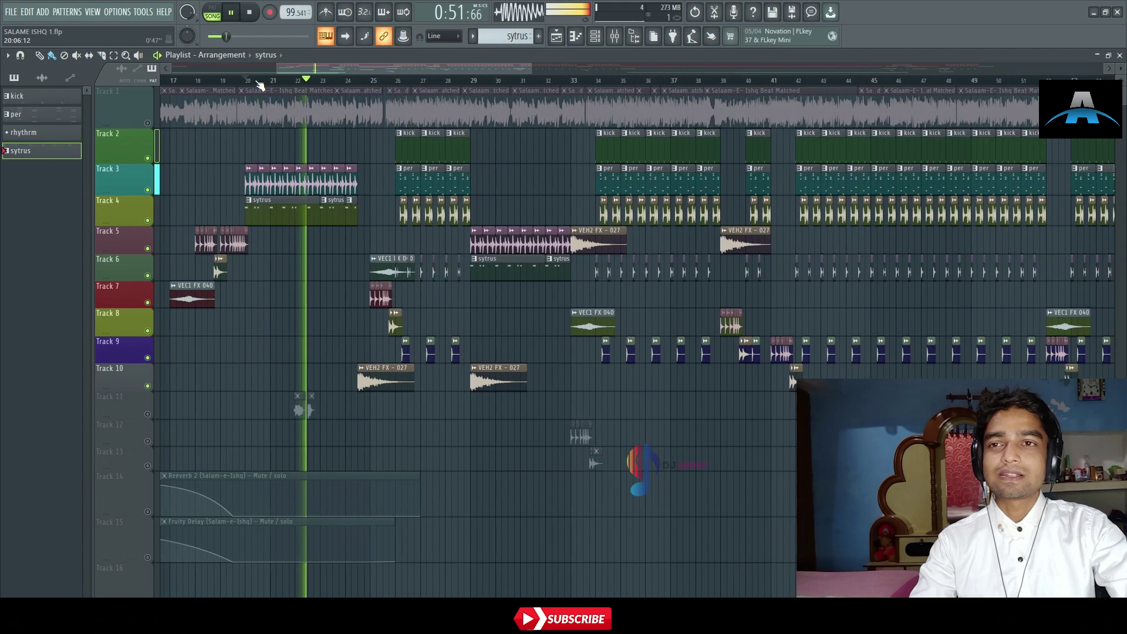
key(space)
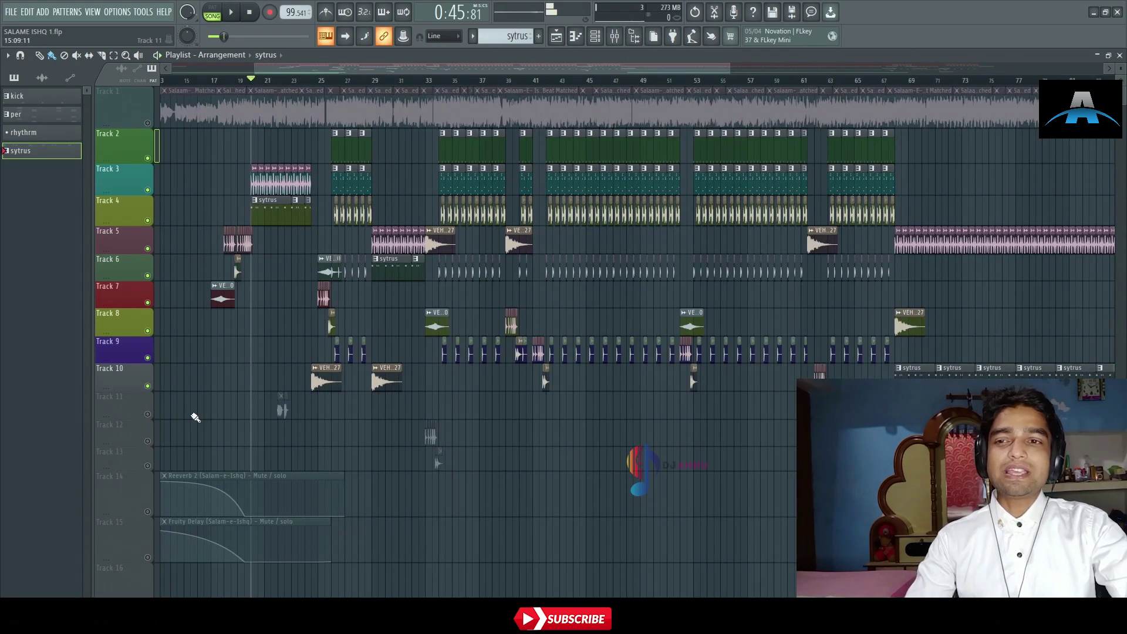
Box-select the dhuf 2 and sytrus clips on Tracks 3 and 4 before bar 25, and those on Tracks 5 and 6 from bar 29.
scroll(339, 78, right, 4)
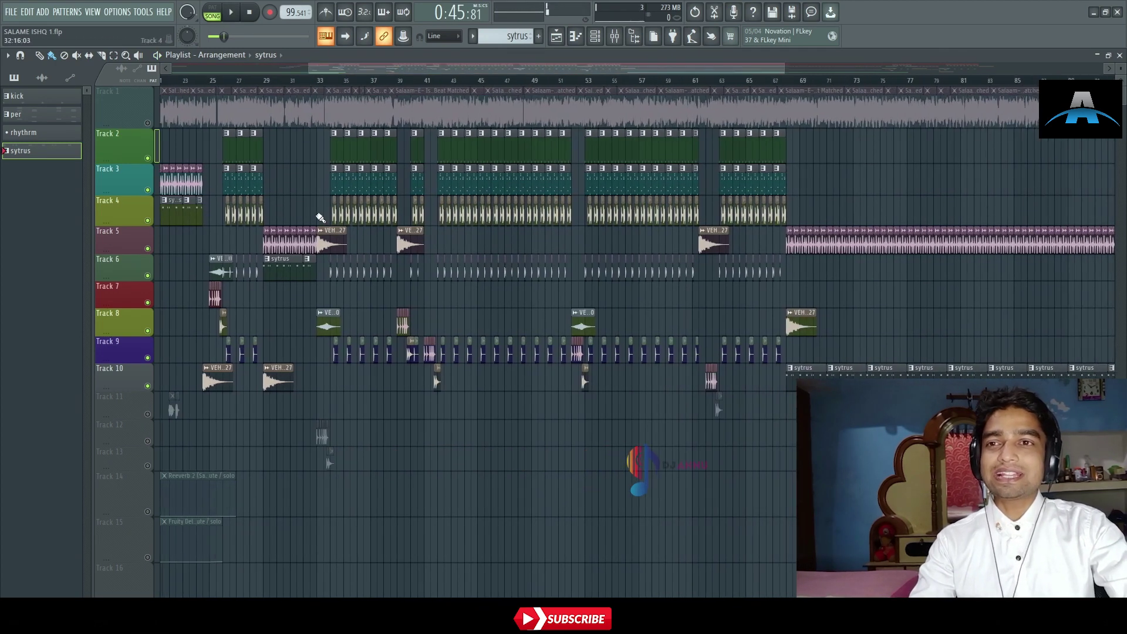
drag(207, 129, 164, 227)
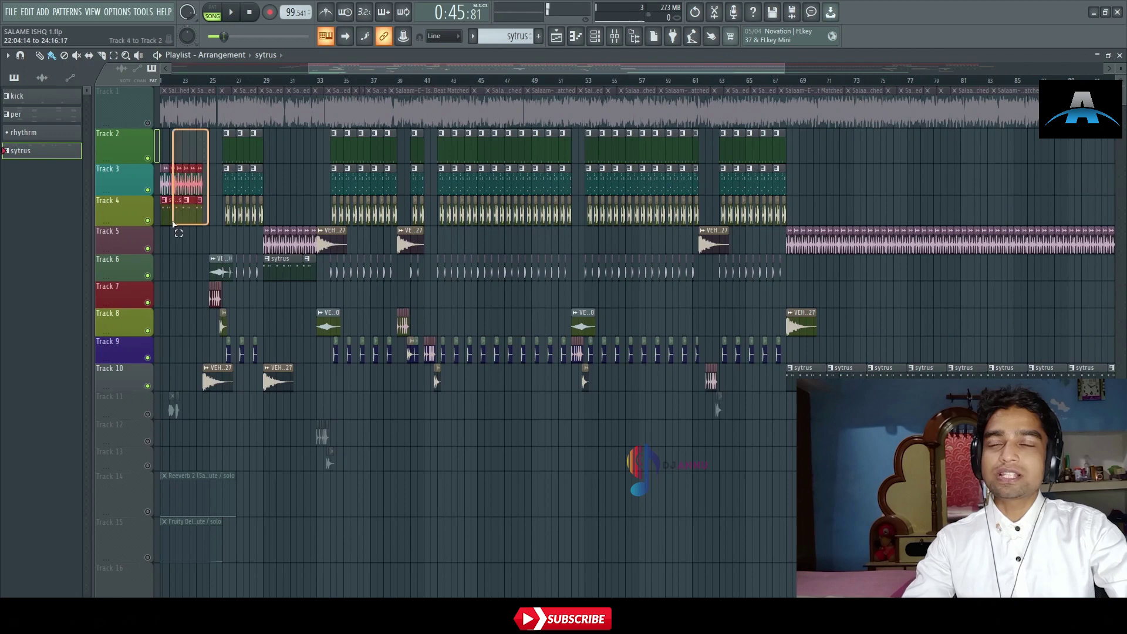
drag(273, 197, 307, 282)
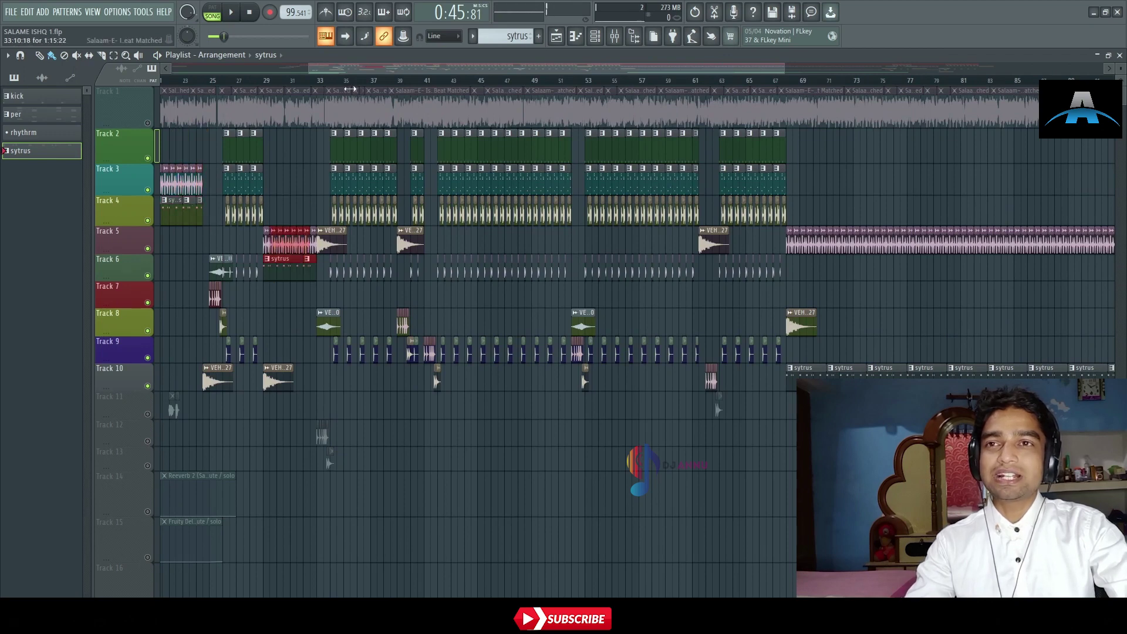
Box-select the layered beat sections across the tracks and examine the rest of the arrangement through to its end.
scroll(345, 87, up, 2)
drag(232, 129, 180, 363)
drag(323, 146, 407, 347)
drag(382, 70, 611, 65)
scroll(399, 81, down, 3)
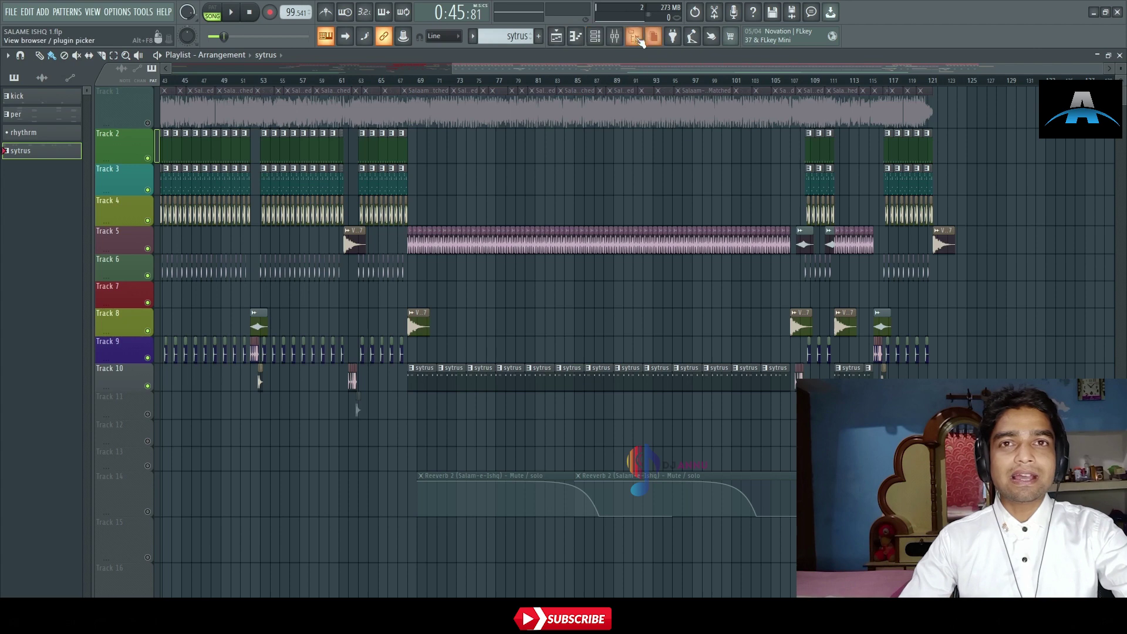
Show the mixer with its Master effects beside the playlist and open the Master's Fruity Stereo Enhancer.
click(615, 36)
drag(233, 85, 586, 90)
drag(258, 90, 5, 100)
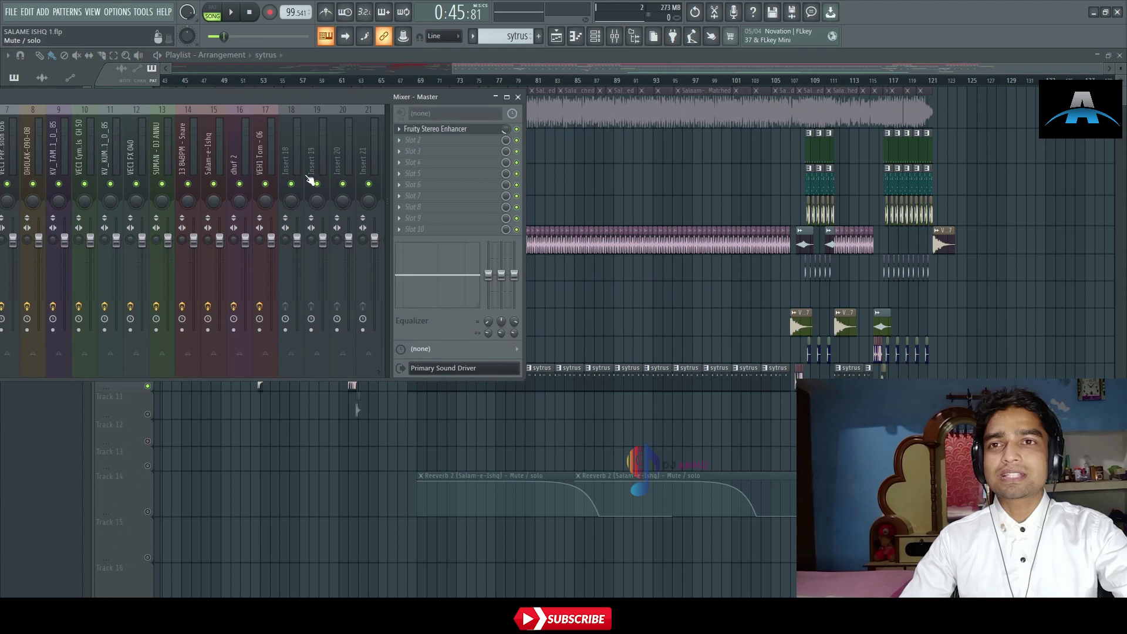
click(446, 129)
drag(258, 204, 274, 201)
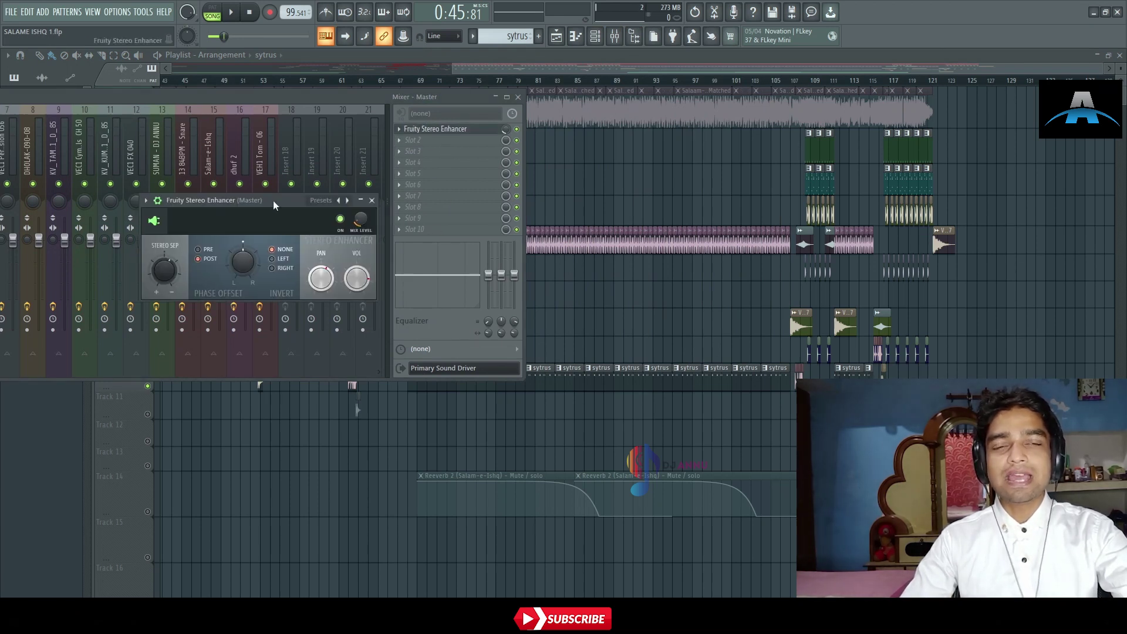